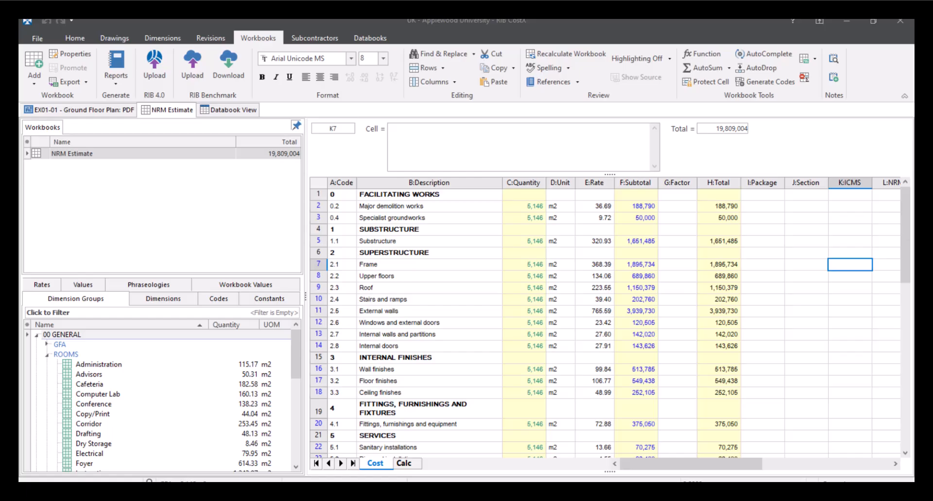
- View the EX01-01 ground floor plan drawing alongside its room dimension groups
click(104, 109)
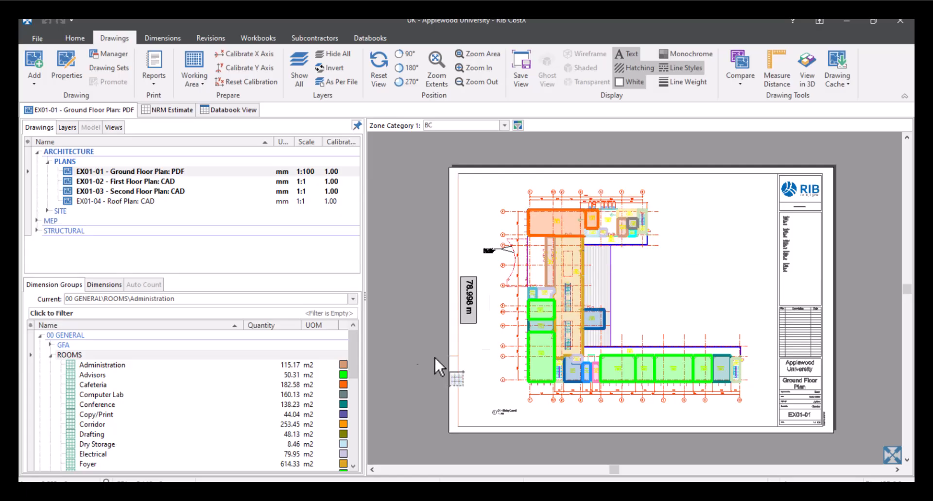
scroll(188, 401, down, 3)
scroll(187, 401, up, 3)
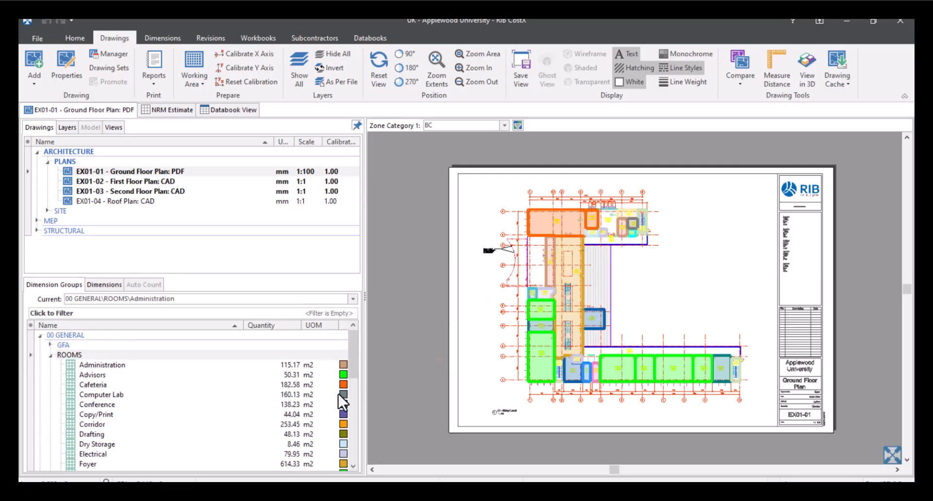
- In the NRM Estimate workbook, browse the NRM1 Phraseology 3rd Edition down to toxic/hazardous/contaminated material treatment, and return to the dimension groups
click(167, 111)
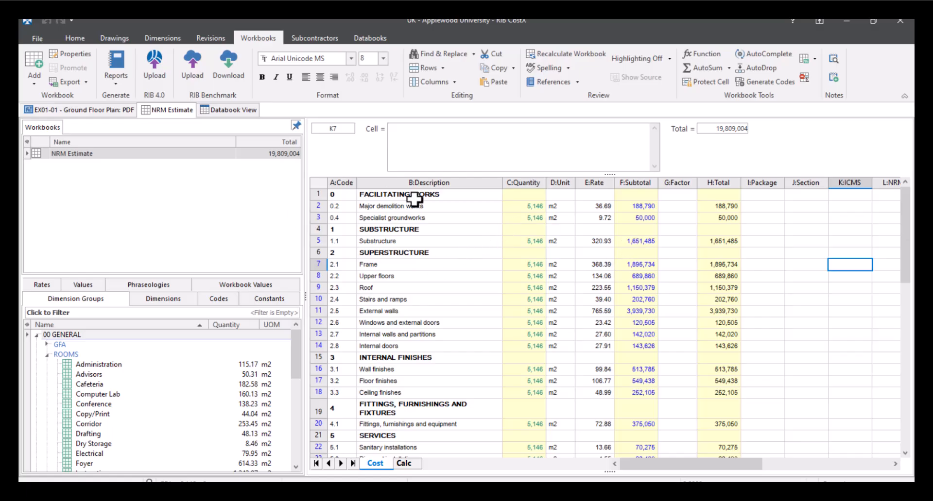
click(170, 286)
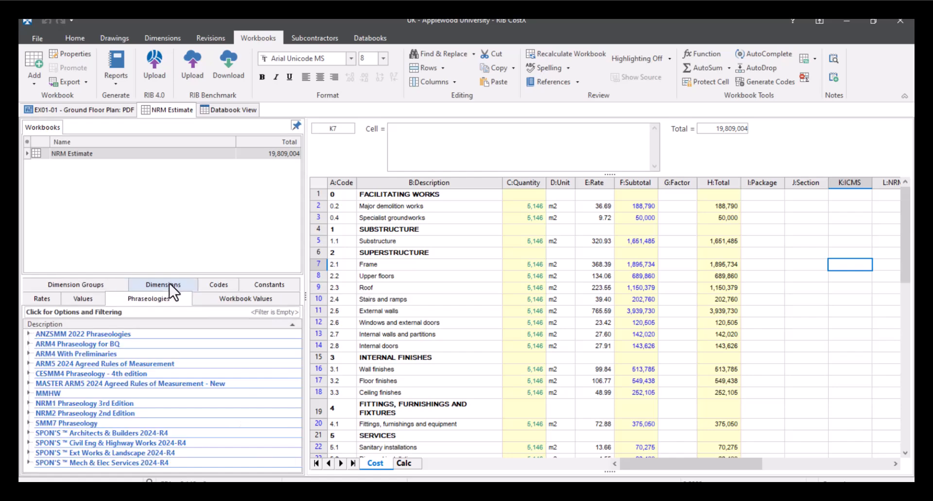
click(28, 404)
click(39, 414)
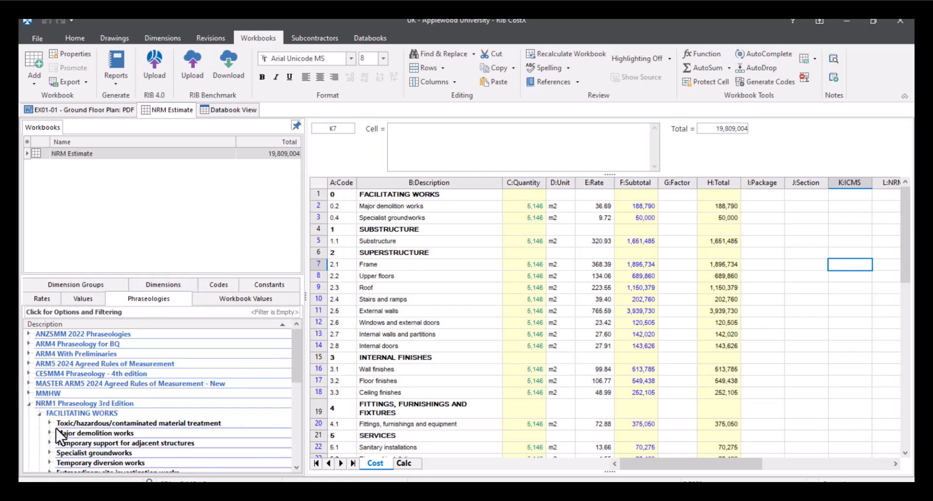
click(51, 424)
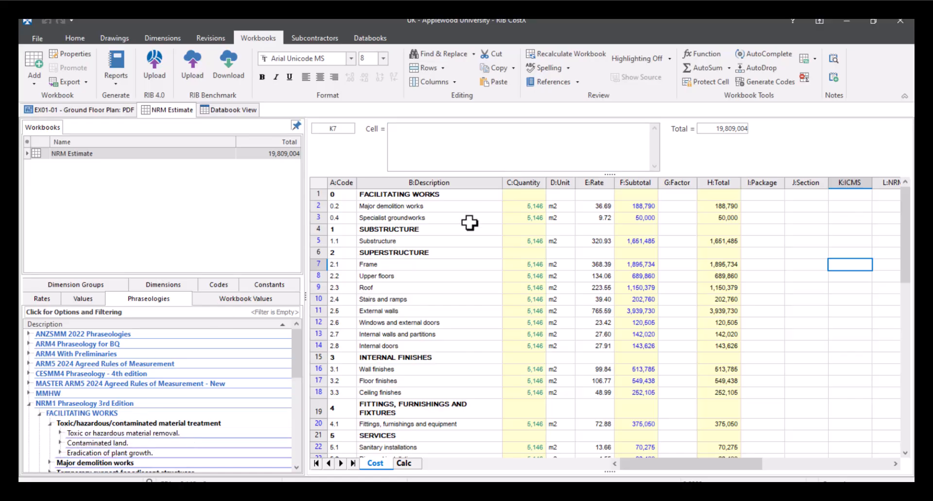
click(93, 285)
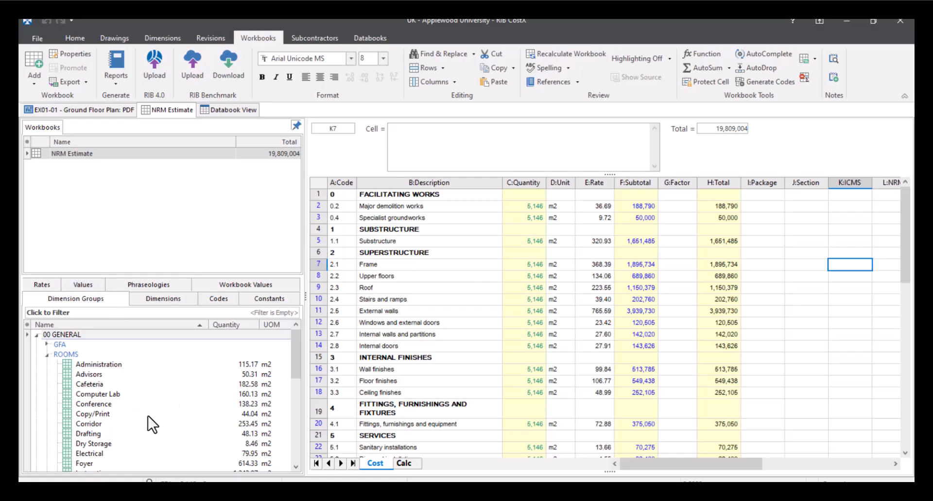
- Inspect the breakdown behind the Major demolition works subtotal and return to the main cost sheet
double_click(651, 206)
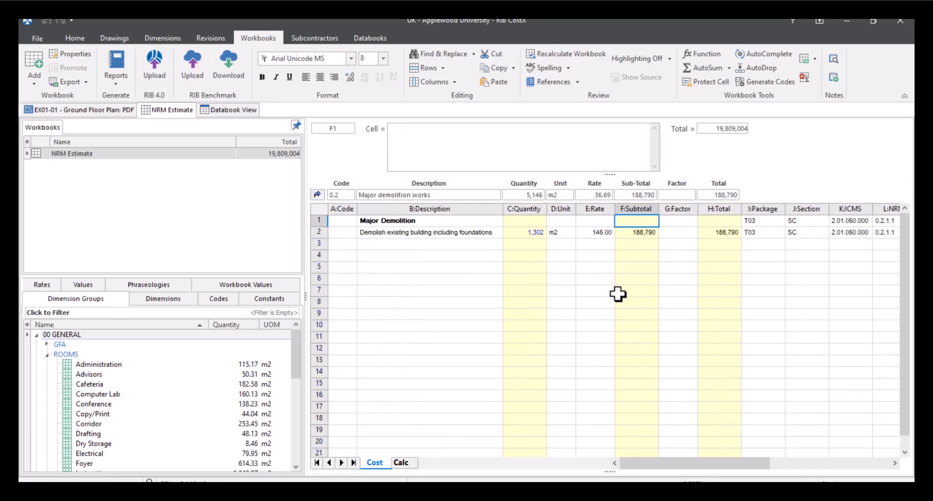
click(317, 194)
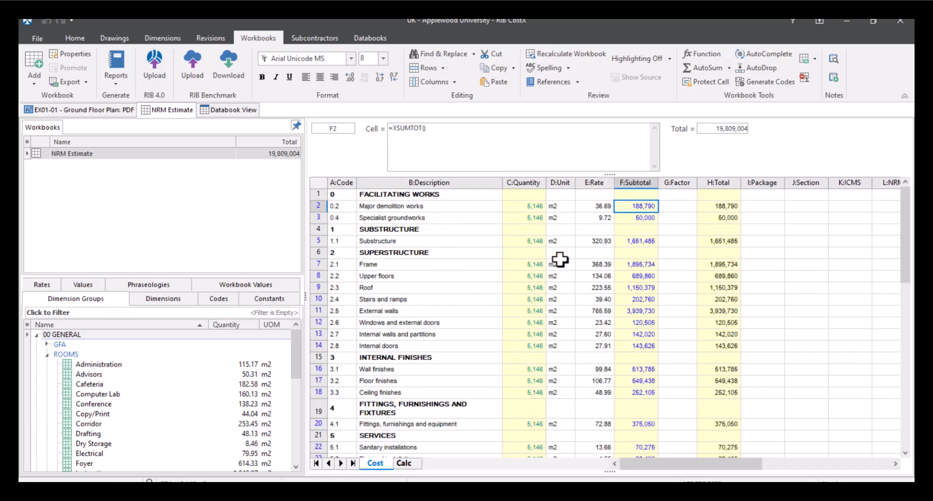
click(770, 266)
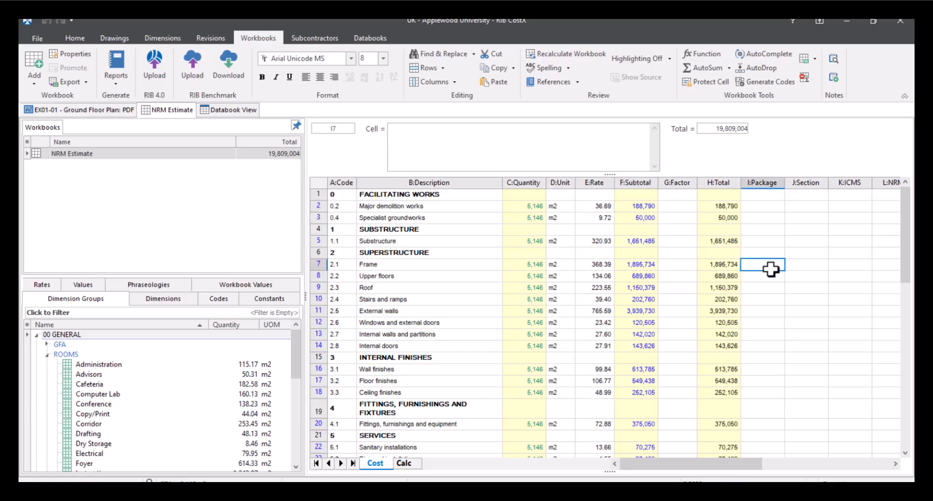
scroll(770, 269, down, 3)
scroll(770, 268, up, 3)
- Open the list of report templates for printing the NRM Estimate workbook to a report
click(117, 76)
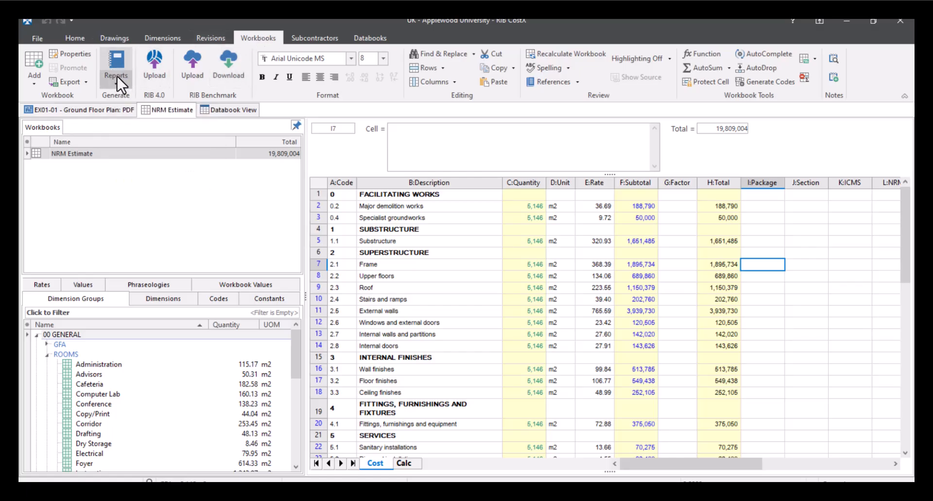
click(121, 82)
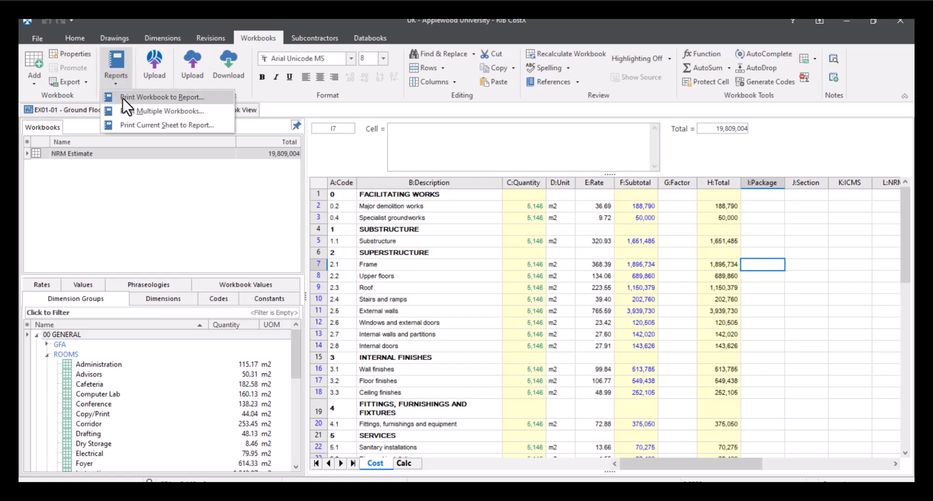
click(165, 97)
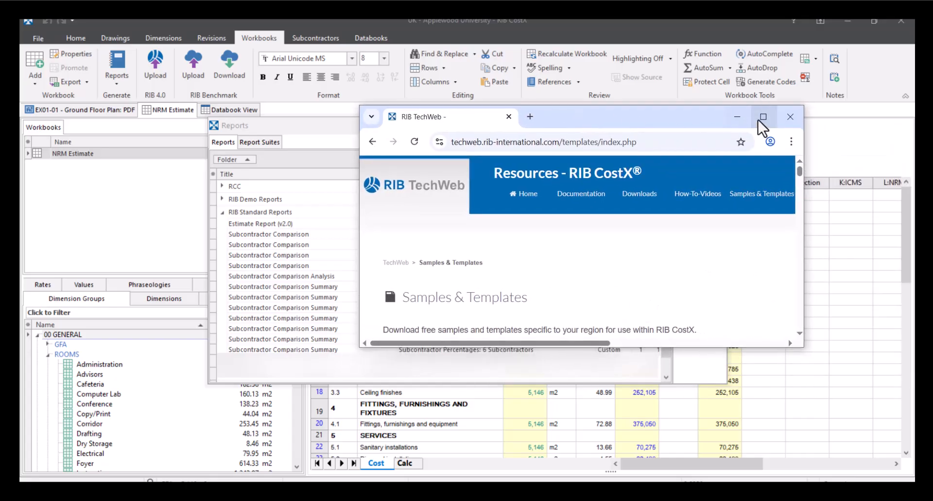
- Switch to the RIB TechWeb Samples & Templates page in the browser and filter the downloads by the Reports type
click(759, 119)
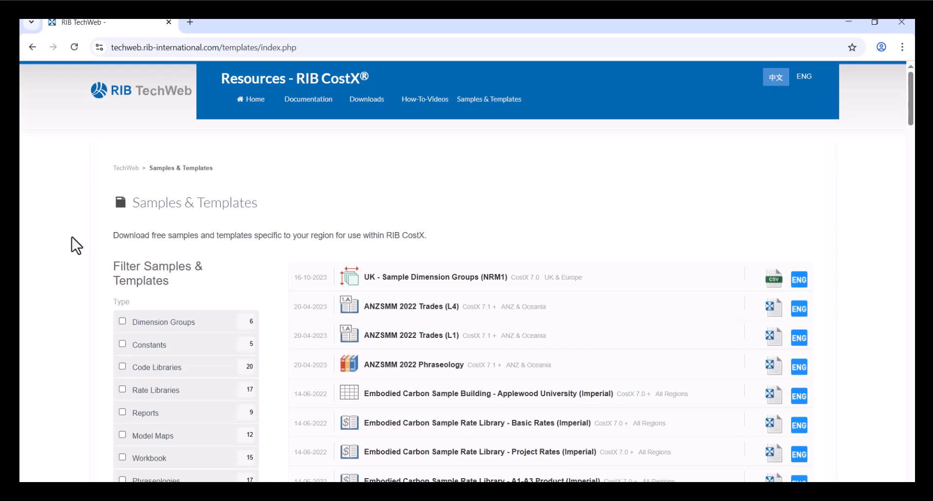
scroll(72, 237, down, 3)
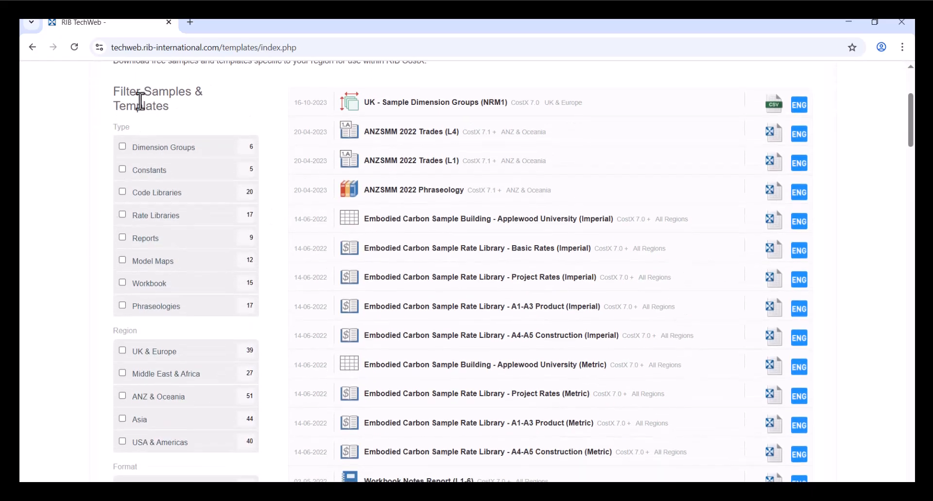
click(128, 237)
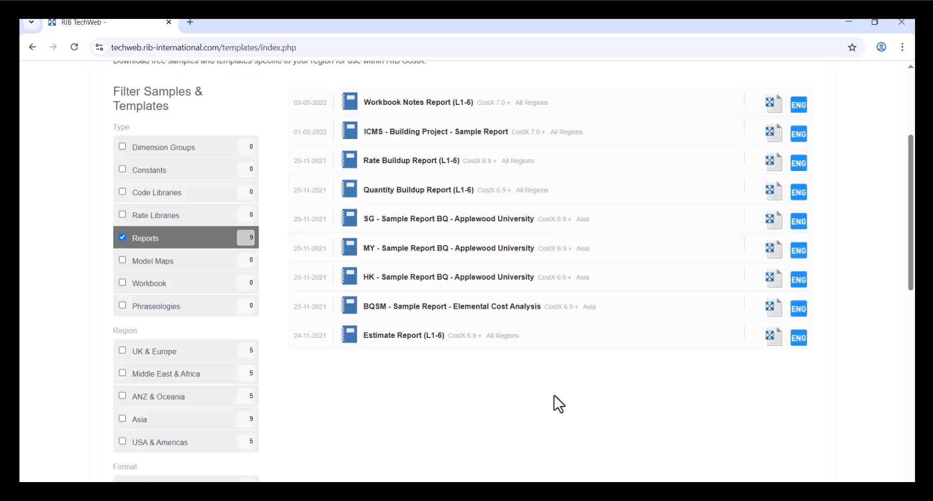
scroll(559, 404, up, 1)
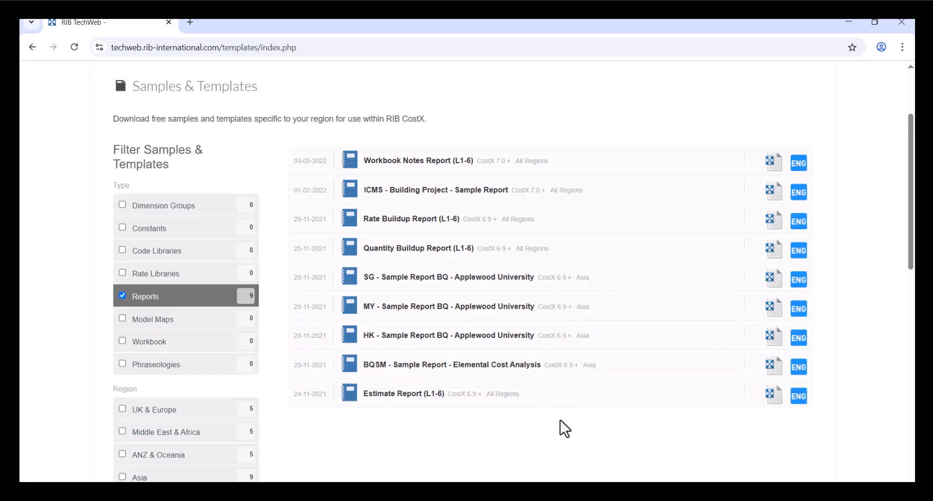
scroll(549, 360, up, 1)
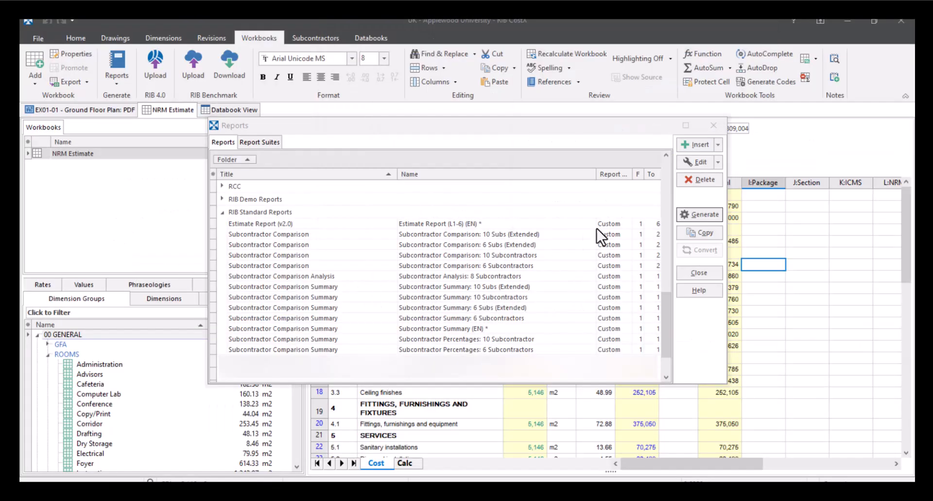
- View the blank settings form for inserting a new report and cancel it
click(698, 145)
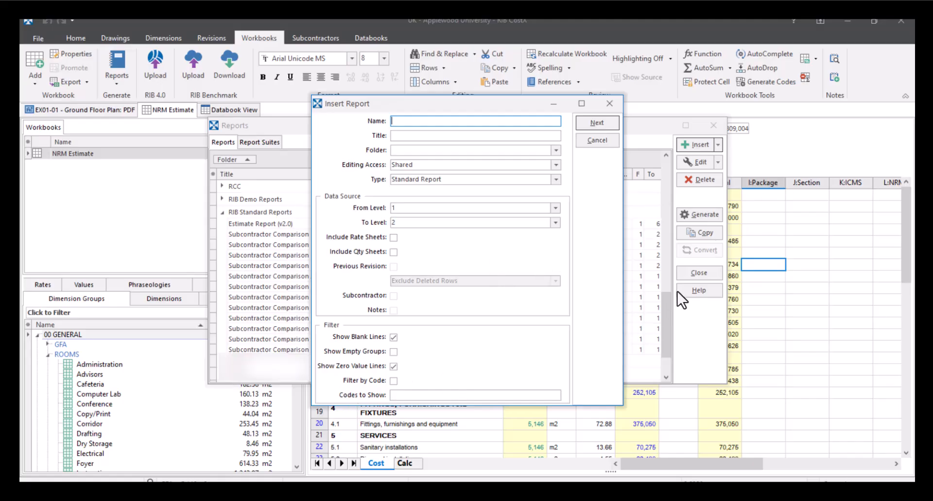
click(592, 143)
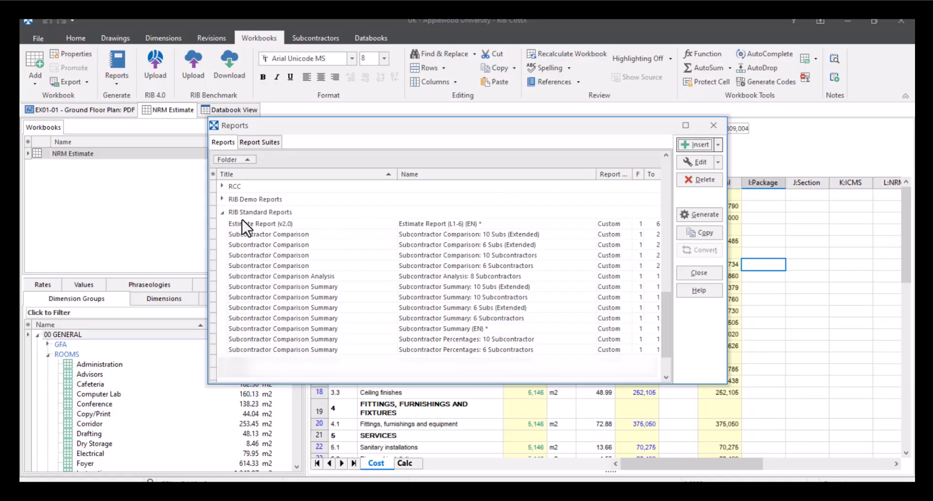
- Generate a preview of the "* Estimate Report (L1-2)" from the RIB Demo Reports folder
click(222, 213)
click(221, 276)
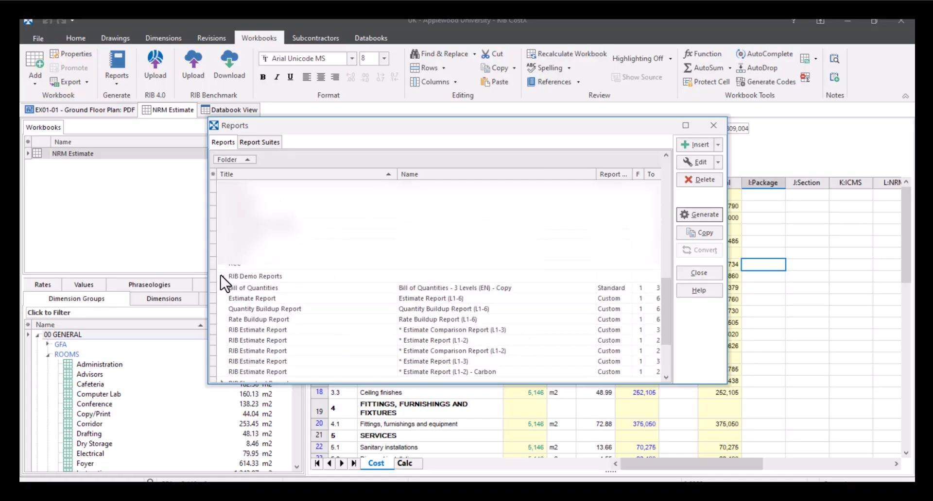
scroll(223, 283, down, 1)
scroll(220, 276, down, 1)
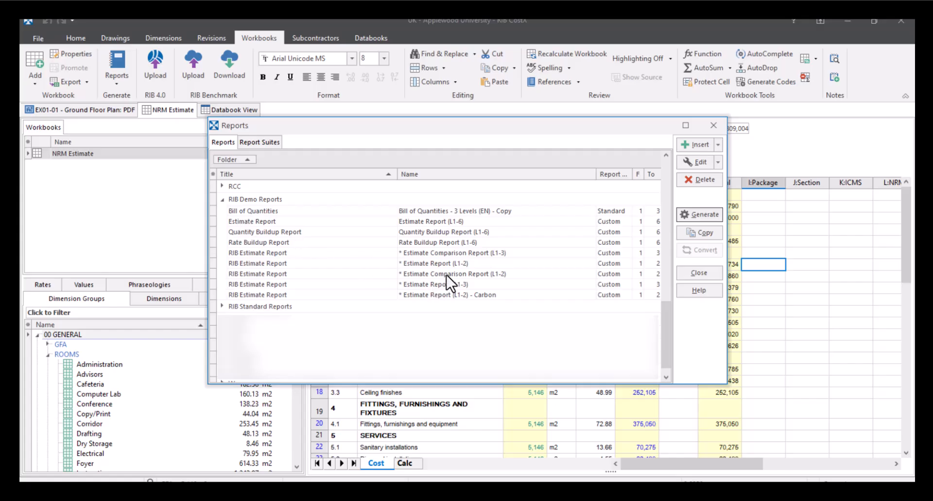
click(455, 264)
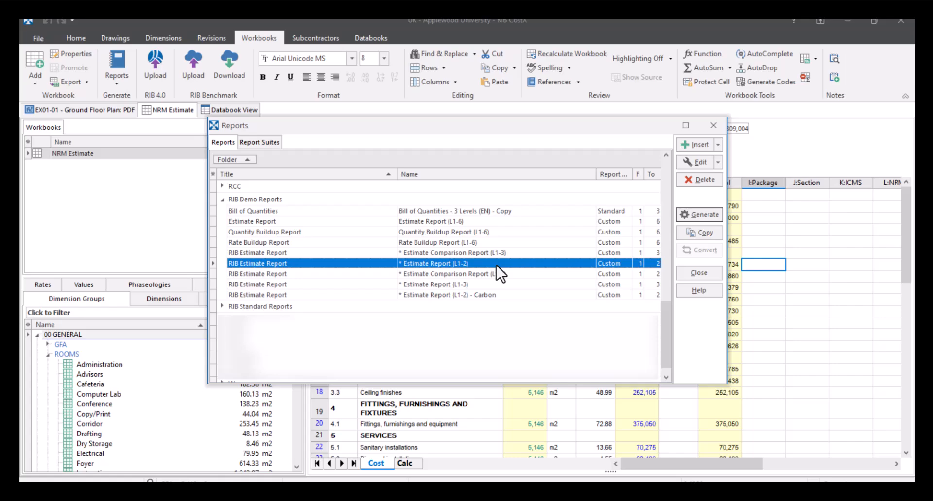
click(707, 217)
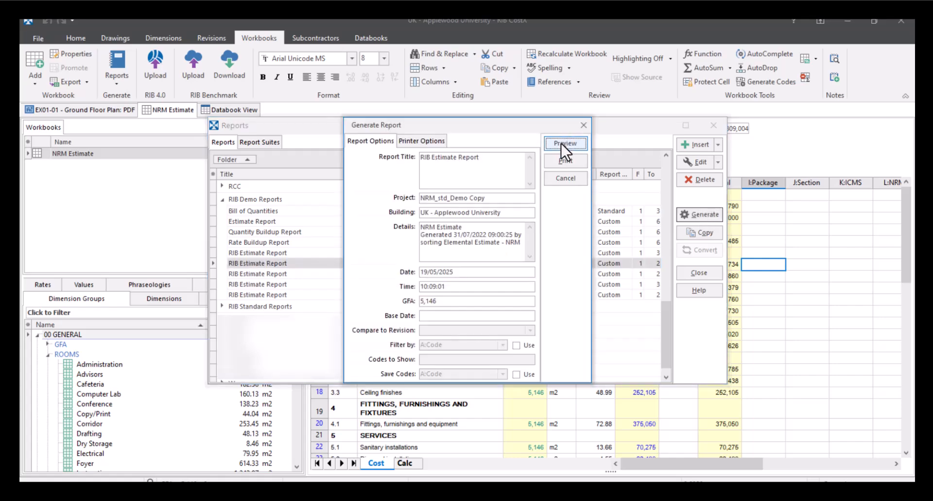
click(564, 143)
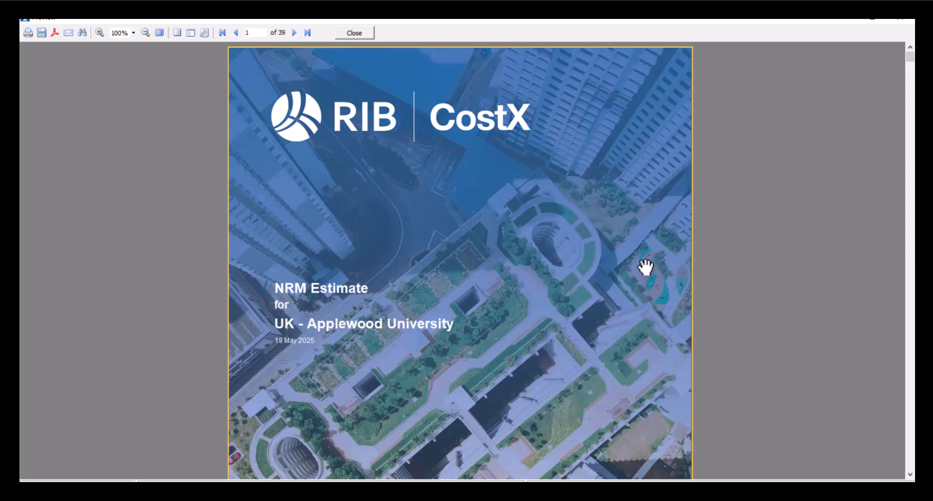
- Review the cover page and the elemental cost summary in the report preview
scroll(645, 267, down, 3)
scroll(645, 267, up, 3)
scroll(405, 352, down, 7)
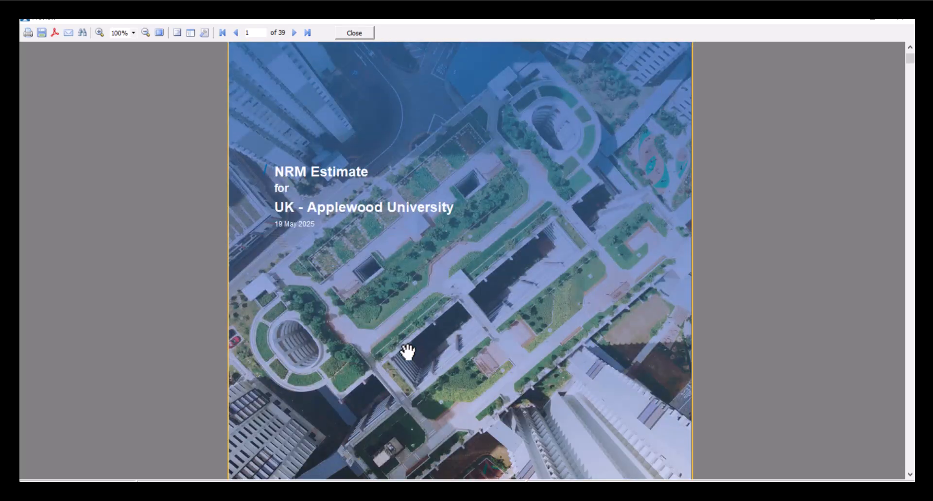
scroll(405, 349, down, 6)
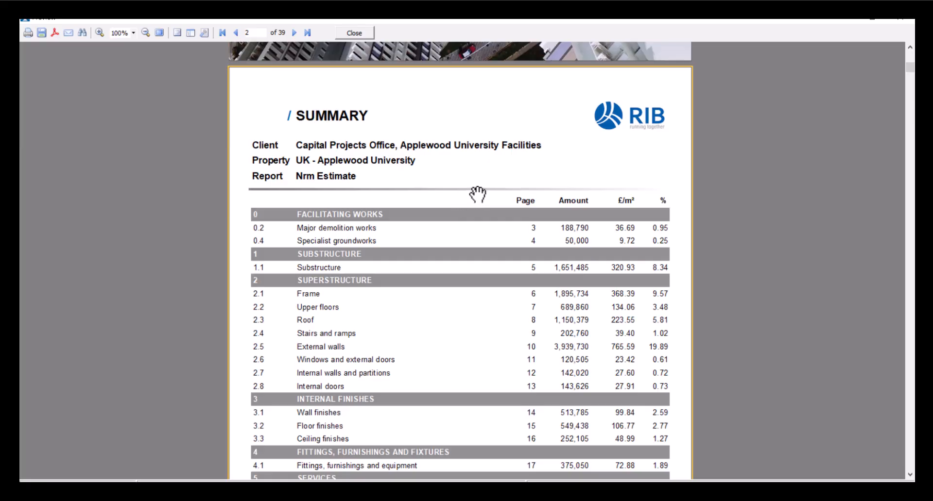
scroll(473, 197, down, 3)
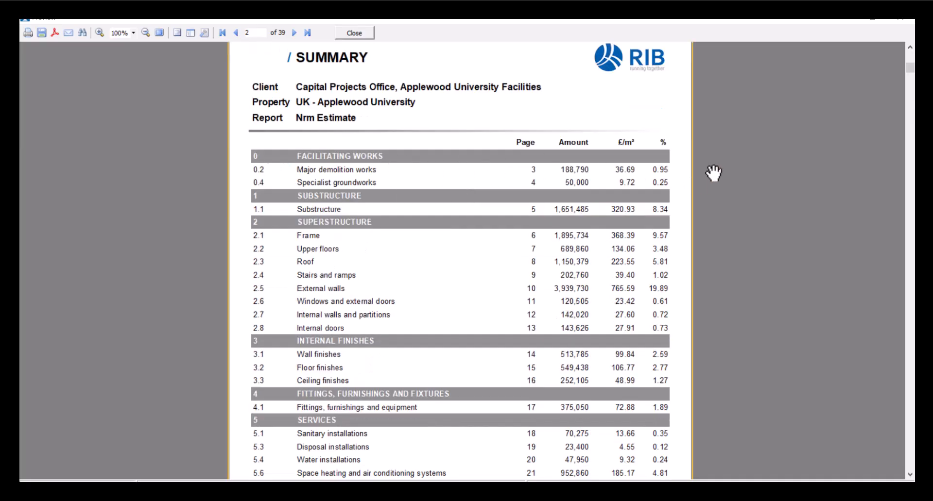
scroll(713, 173, down, 3)
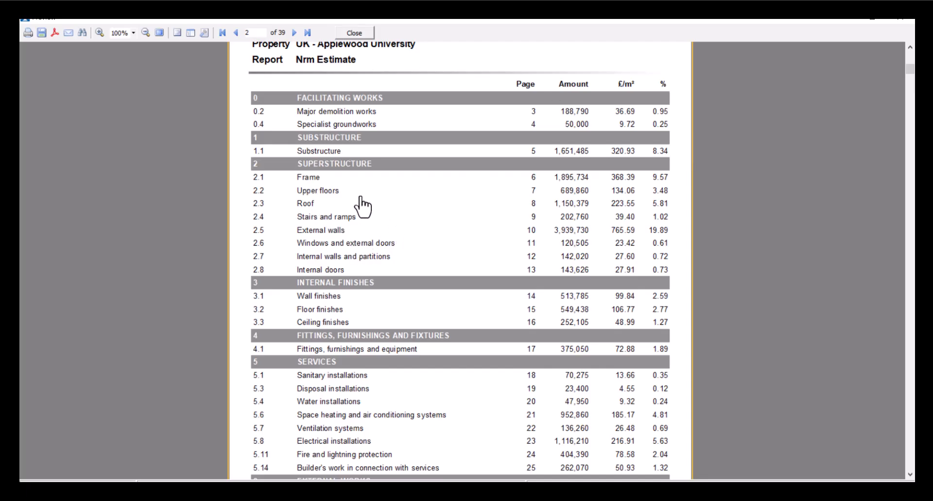
- Follow the summary's External walls link and read the detailed element pages through to Fittings, Furnishings and Equipment
click(322, 232)
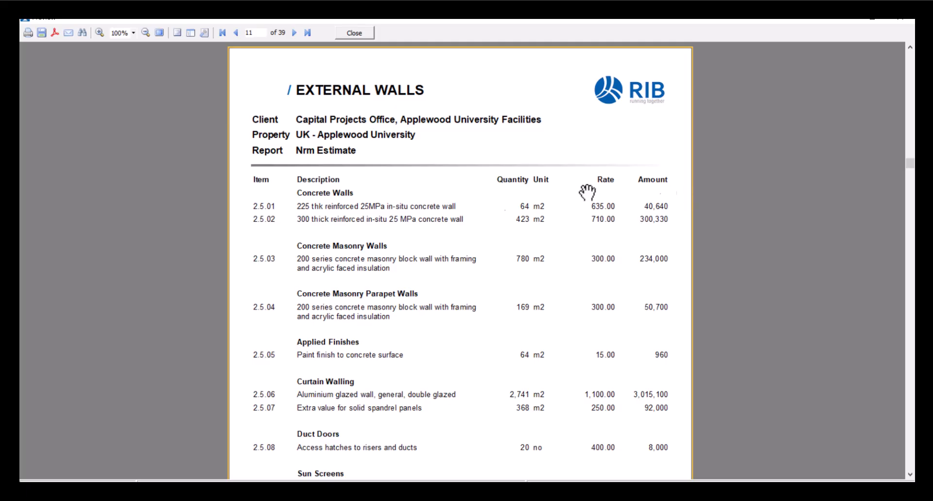
scroll(488, 192, down, 4)
scroll(487, 192, down, 14)
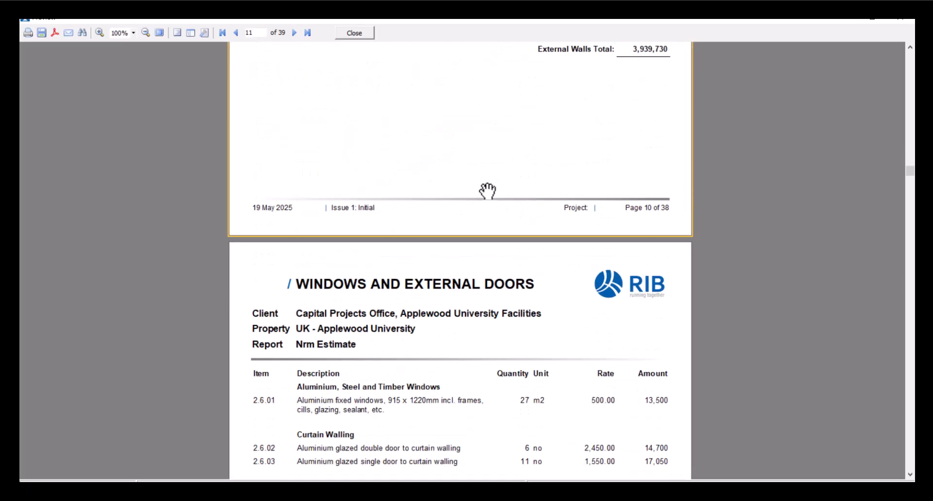
scroll(488, 193, down, 11)
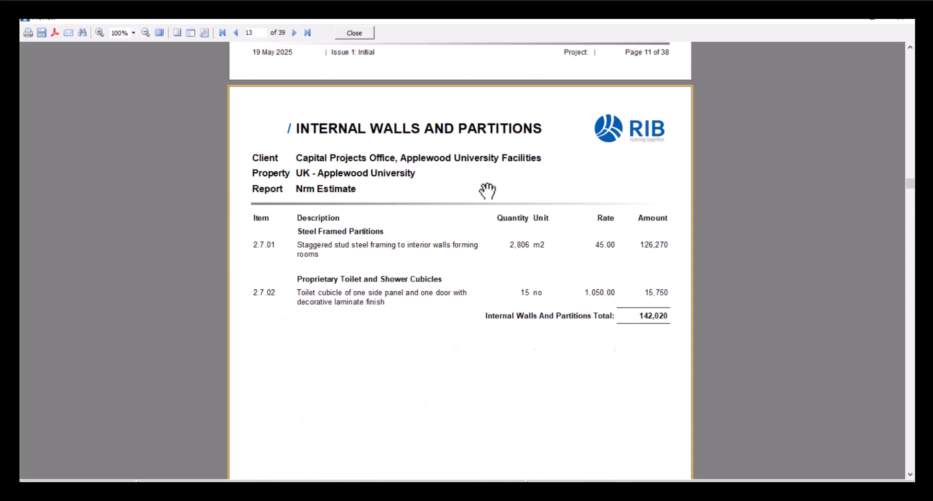
scroll(449, 242, down, 3)
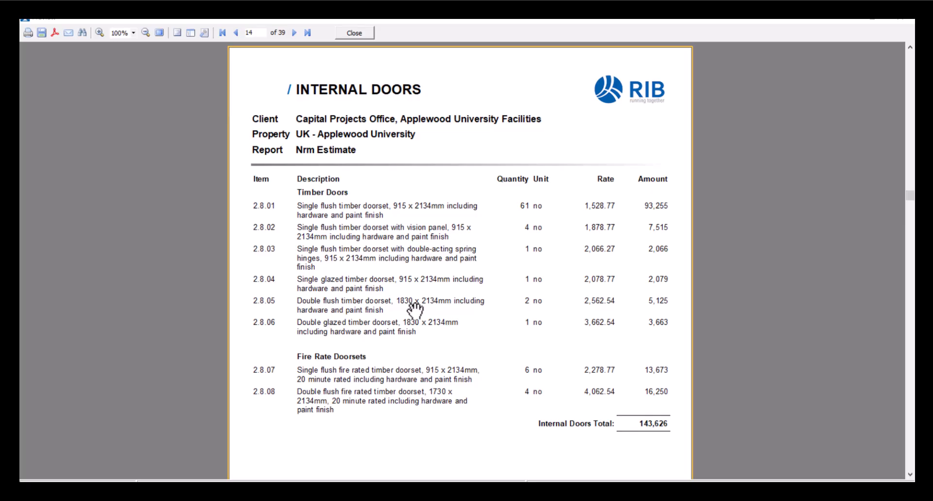
scroll(416, 309, down, 3)
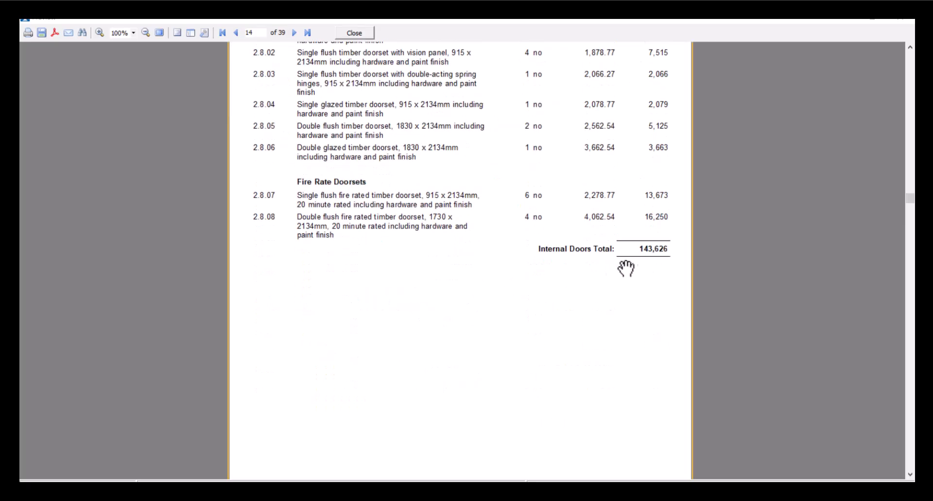
scroll(587, 299, down, 15)
scroll(587, 299, down, 20)
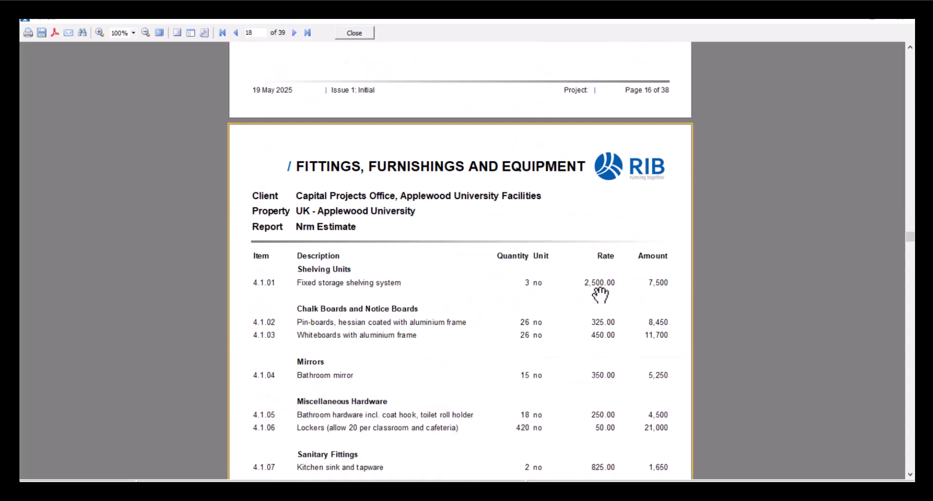
- Review the report's Clarifications through Documents Used pages, and check the preceding contractor profit and cost item pages
drag(907, 243, 879, 430)
scroll(723, 318, up, 3)
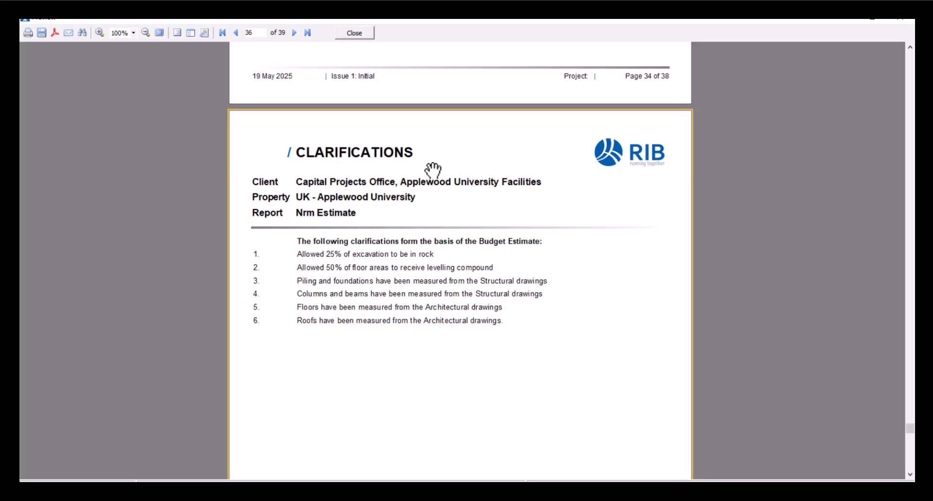
scroll(497, 237, down, 10)
scroll(387, 243, down, 12)
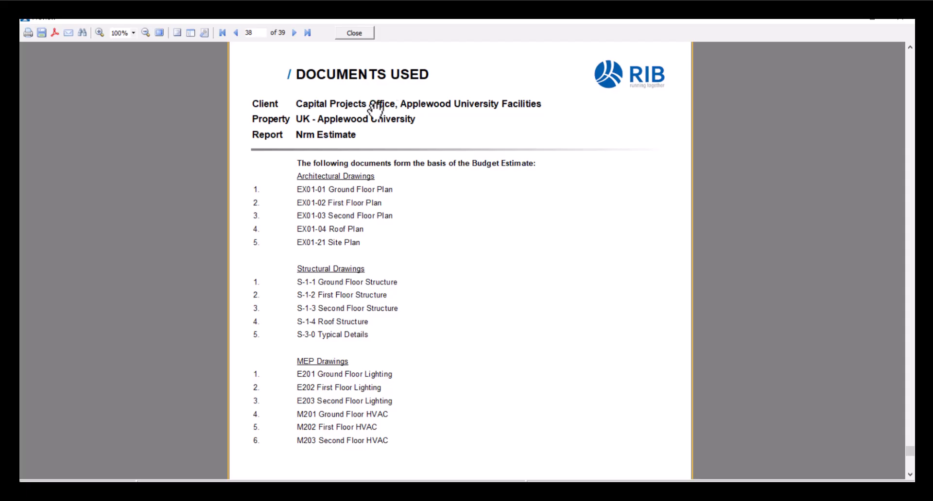
scroll(424, 231, down, 5)
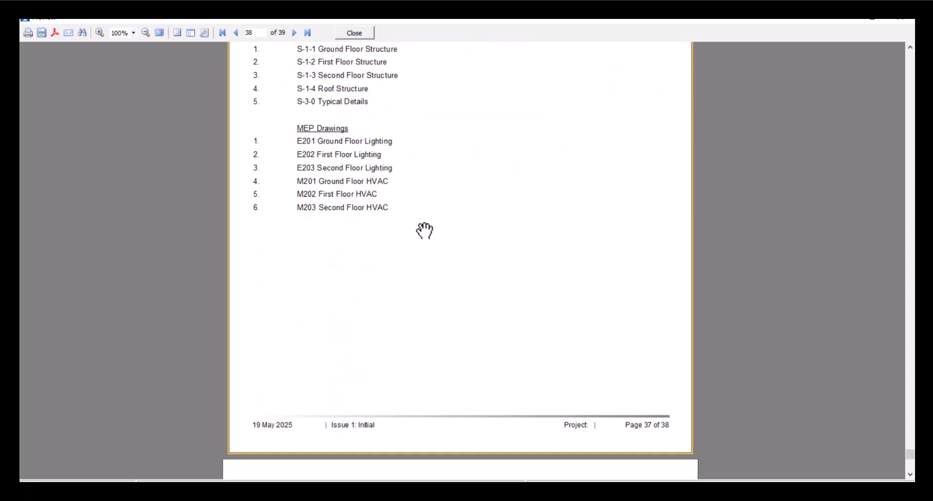
scroll(424, 231, up, 20)
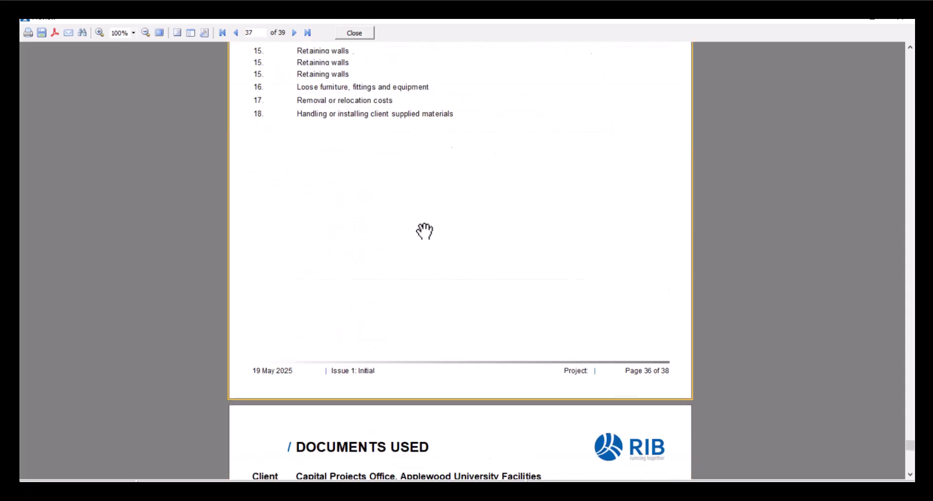
scroll(425, 229, up, 20)
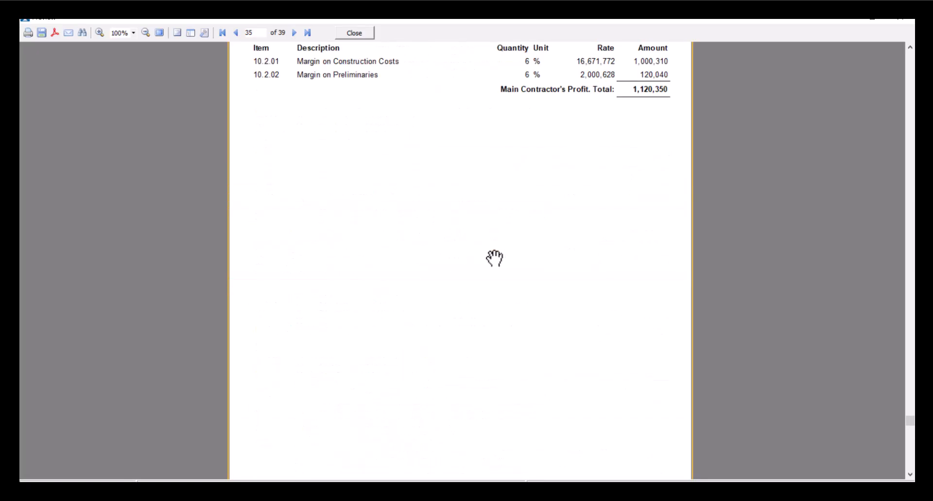
scroll(504, 262, up, 6)
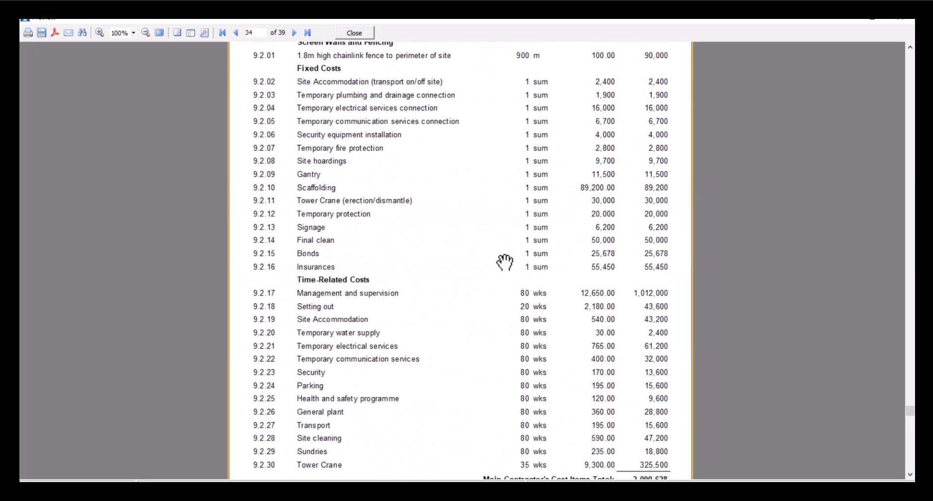
scroll(505, 262, up, 7)
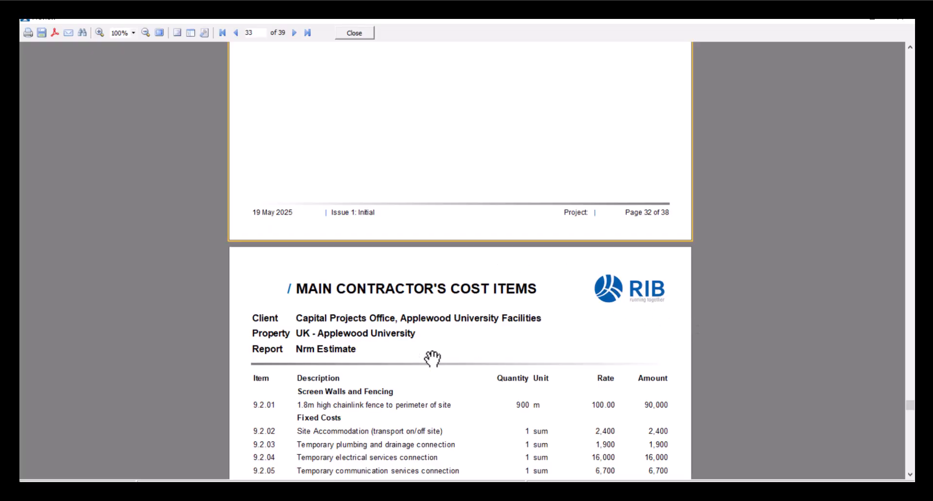
scroll(492, 354, up, 15)
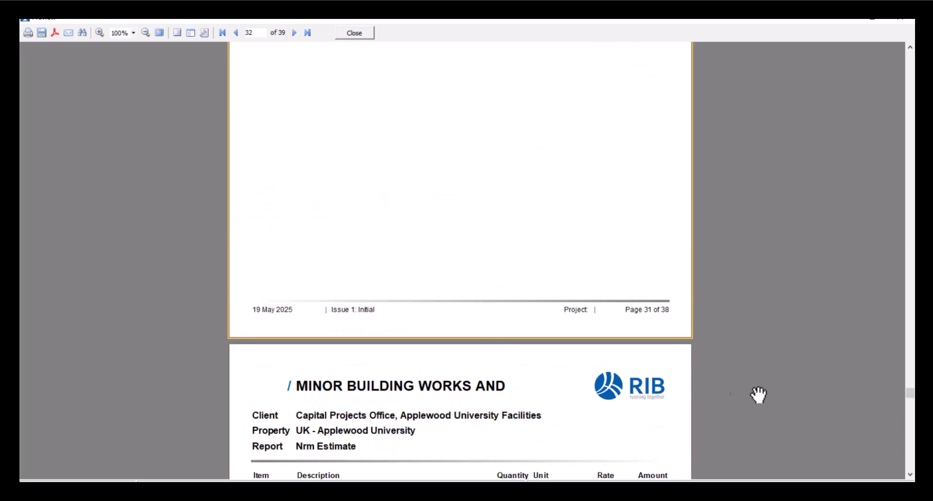
- Return to the report's cover page and close both the preview and the report list
drag(910, 395, 830, 54)
scroll(765, 157, down, 4)
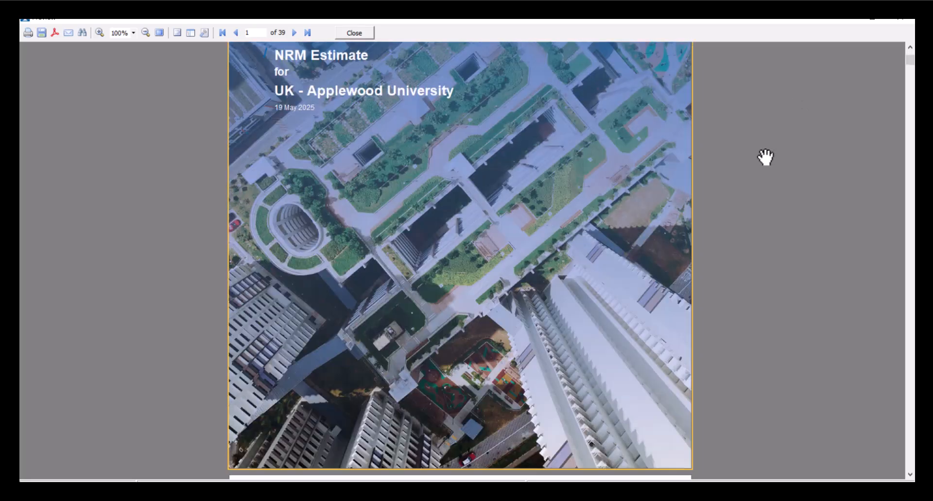
scroll(764, 156, down, 5)
scroll(762, 156, down, 3)
scroll(742, 329, up, 5)
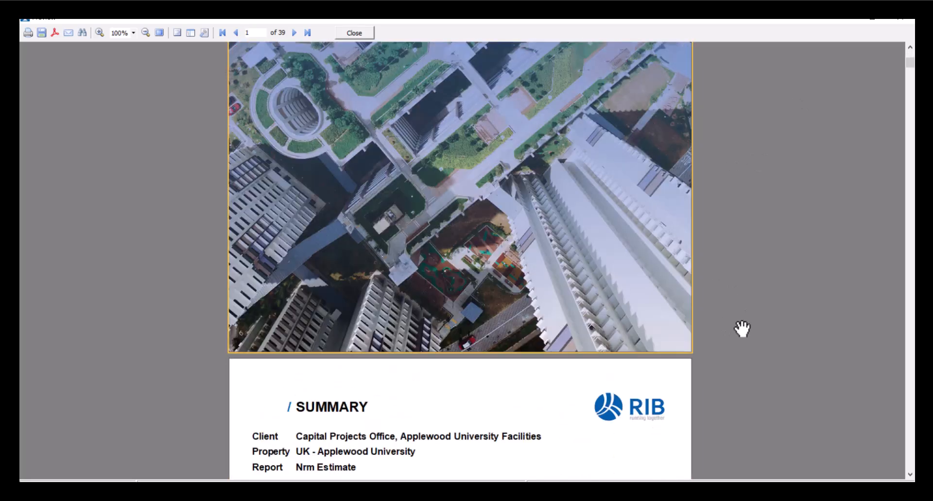
scroll(740, 328, up, 5)
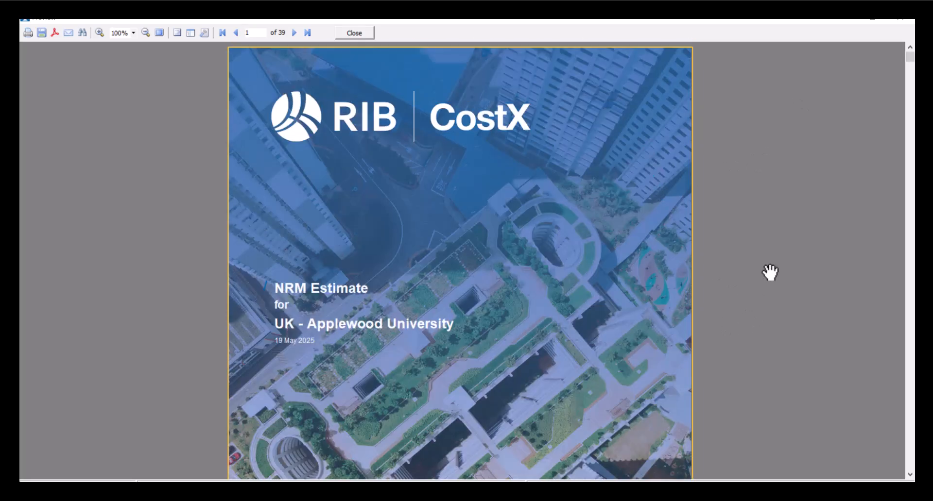
click(362, 33)
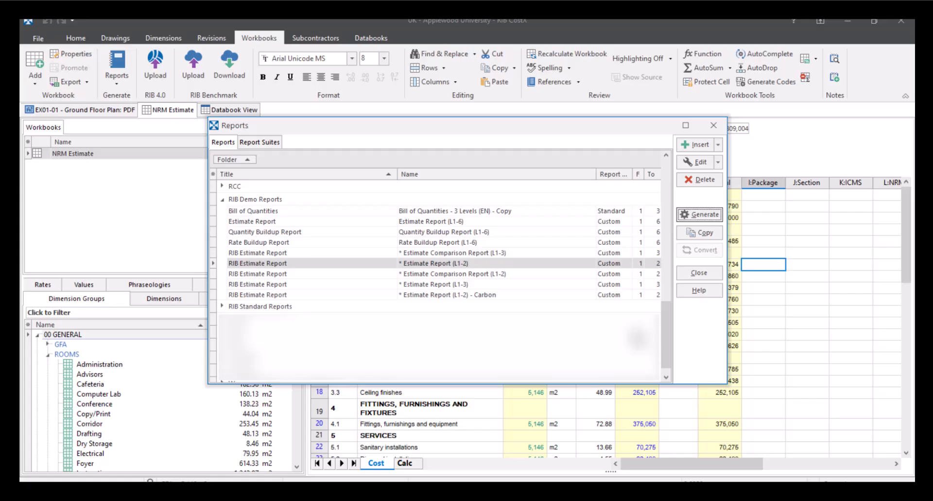
click(699, 272)
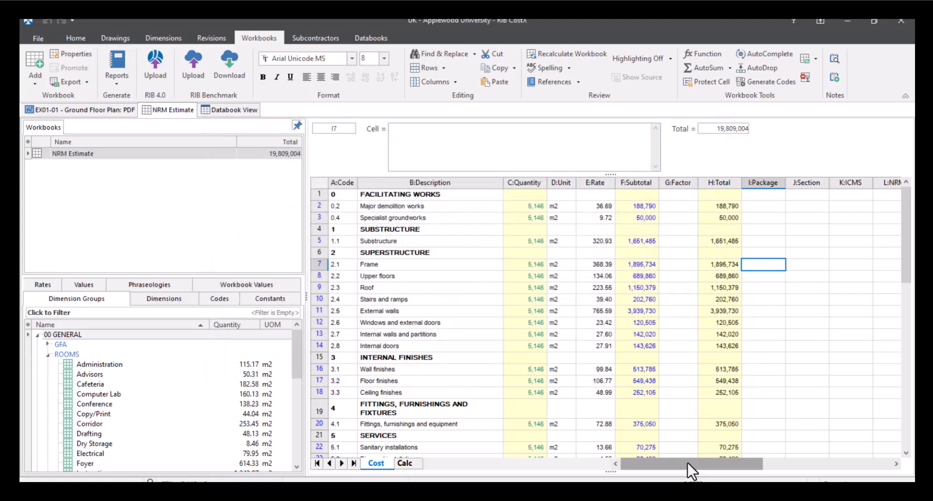
- Widen the A1-A3 CO₂e, A4-A5 Rate and A4-A5 CO₂e columns in the Cost sheet so their headings fit
drag(686, 462, 788, 464)
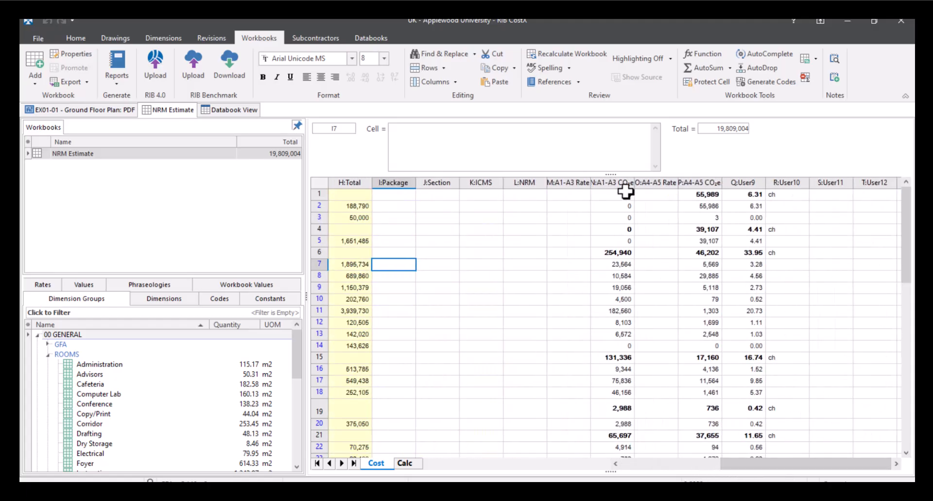
drag(635, 182, 766, 183)
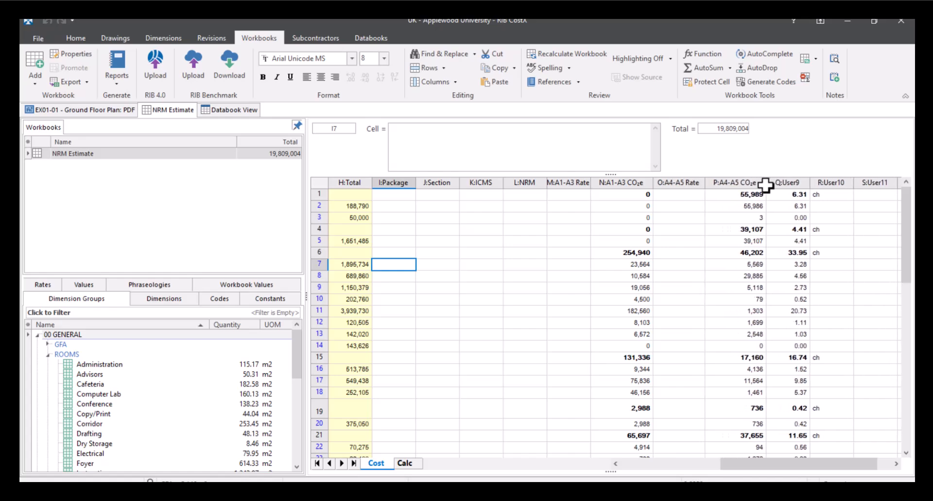
click(694, 309)
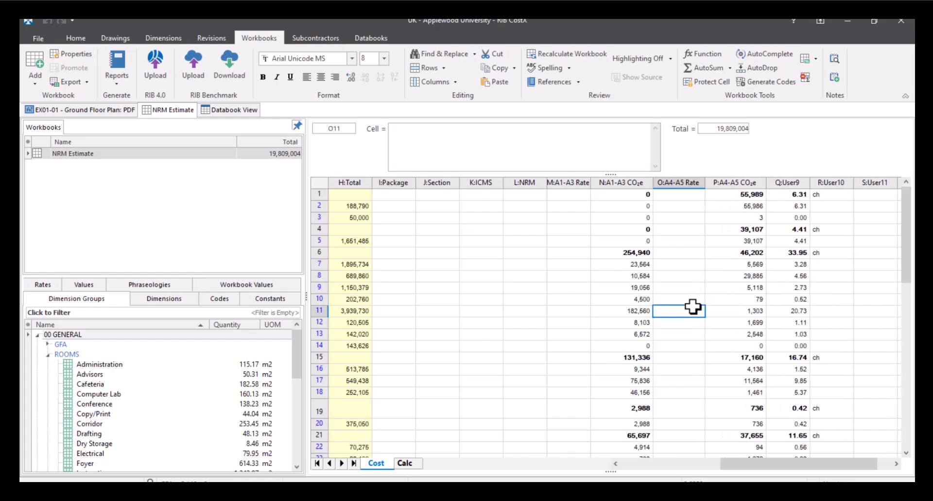
- Examine the User10 entries on the element heading rows, including rows 15 and 19, beside the carbon columns
click(842, 197)
click(844, 230)
drag(844, 261, 838, 256)
click(838, 256)
click(847, 358)
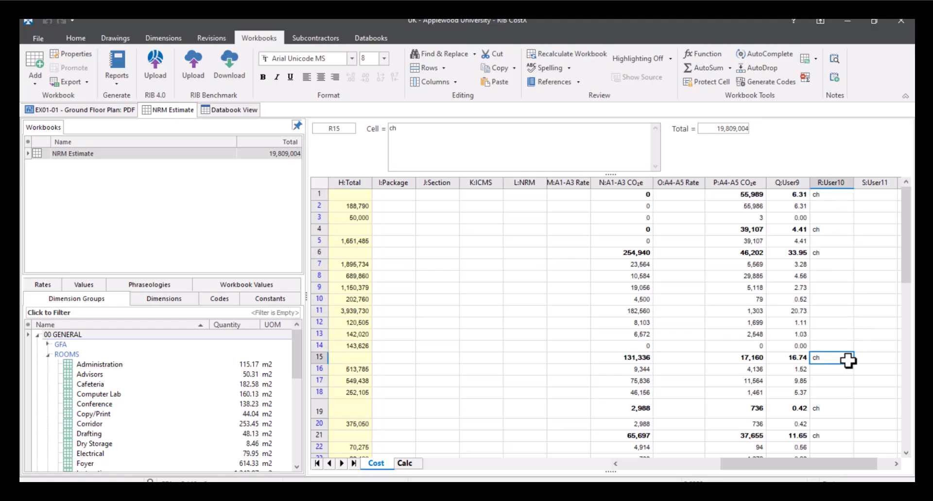
click(838, 411)
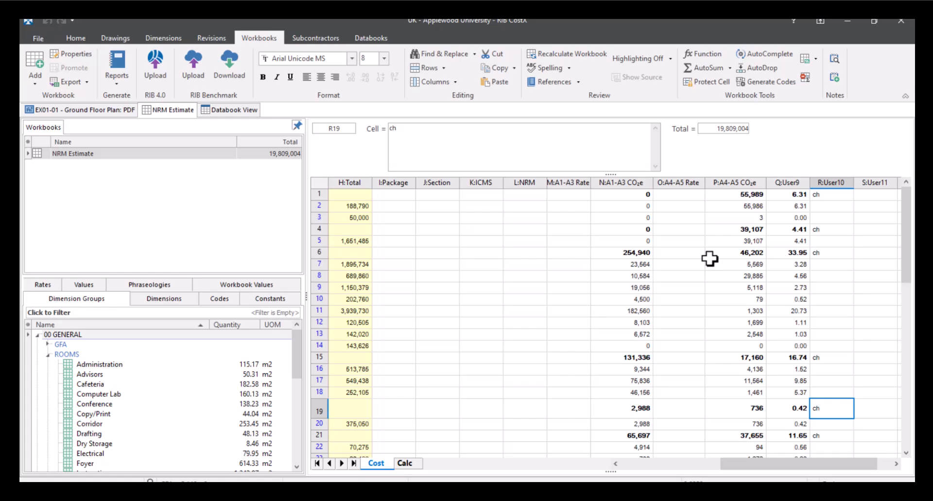
- Generate a preview of the "RIB Costx Estimate Report" from the 2025 UK demo files folder
drag(791, 467, 670, 467)
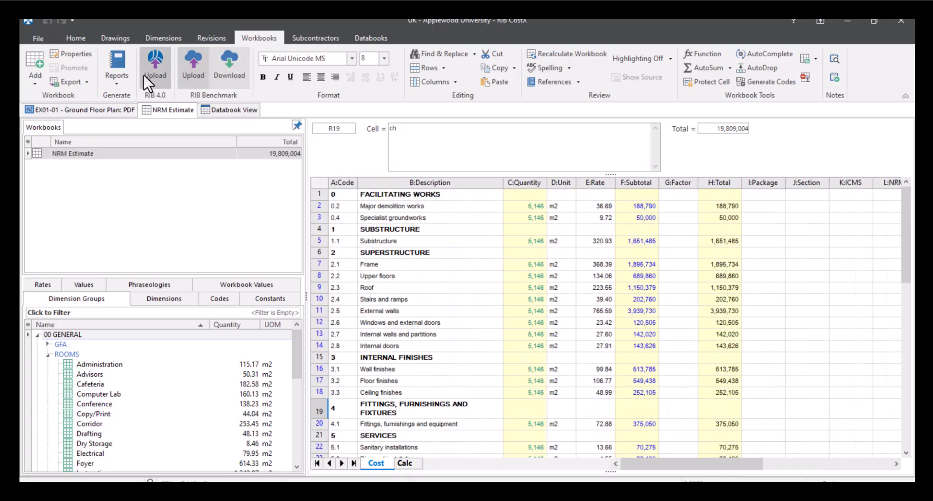
click(116, 88)
click(135, 100)
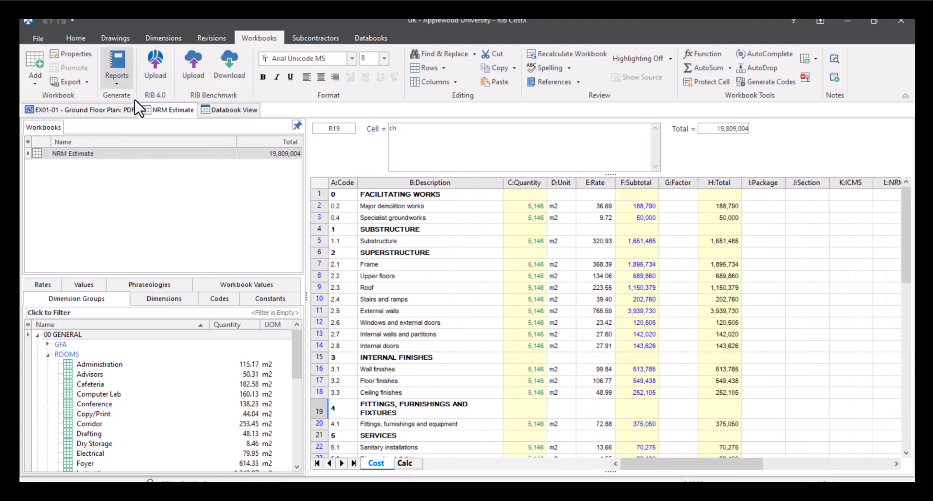
double_click(262, 236)
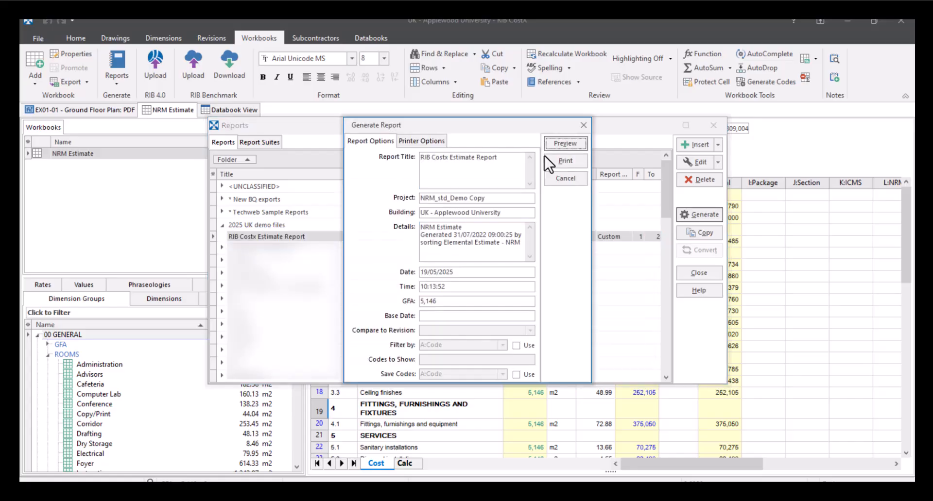
click(565, 144)
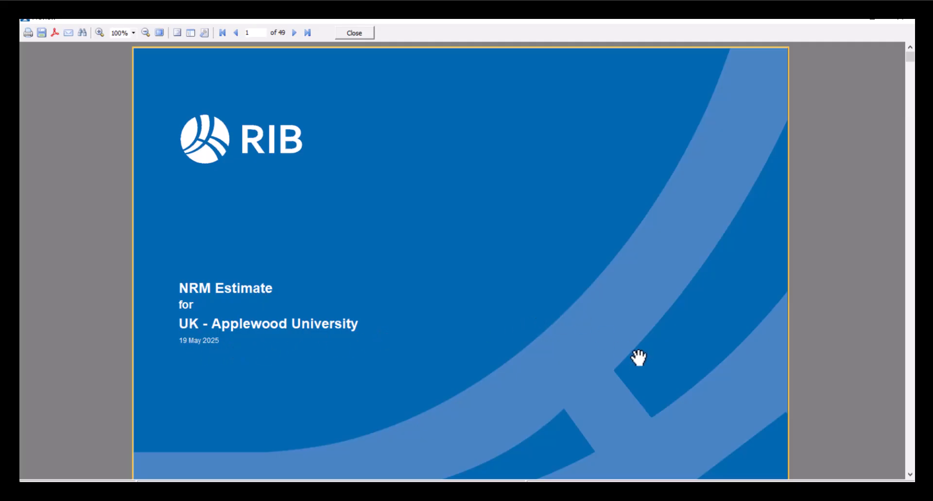
- View the contents page of the previewed report, including its carbon summary and chart sections
scroll(638, 357, down, 6)
scroll(638, 357, down, 1)
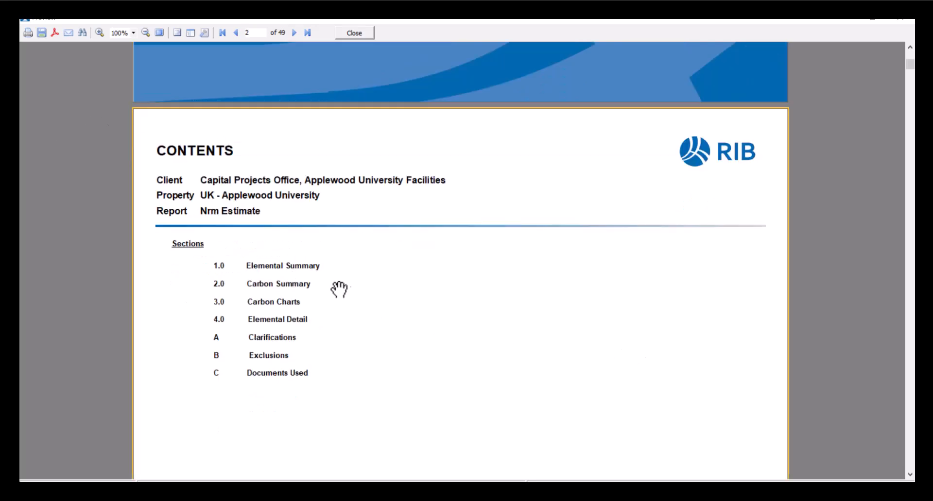
scroll(417, 299, down, 1)
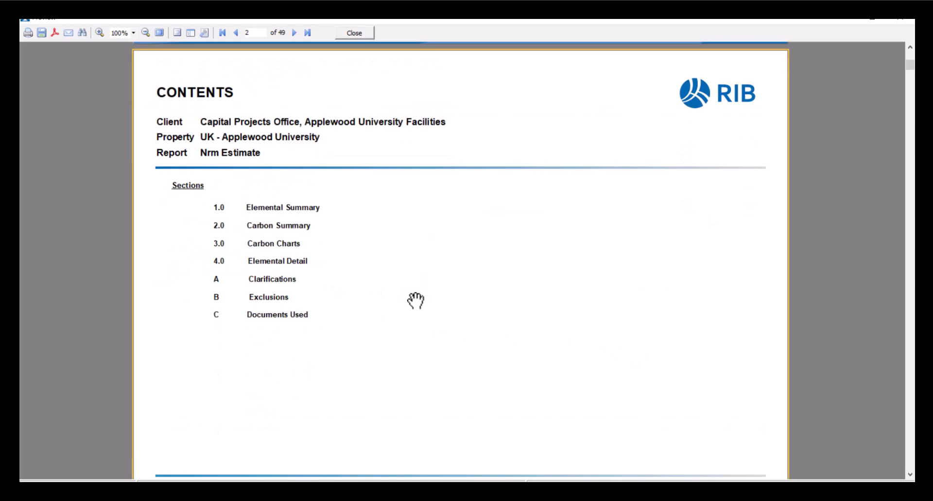
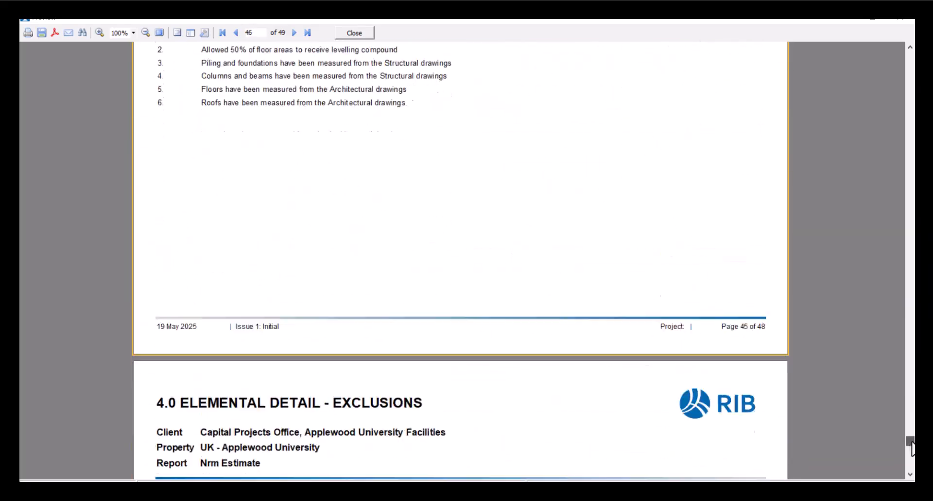
- Review the Exclusions and Documents Used pages of the previewed report and the elemental detail pages before them
scroll(734, 303, down, 2)
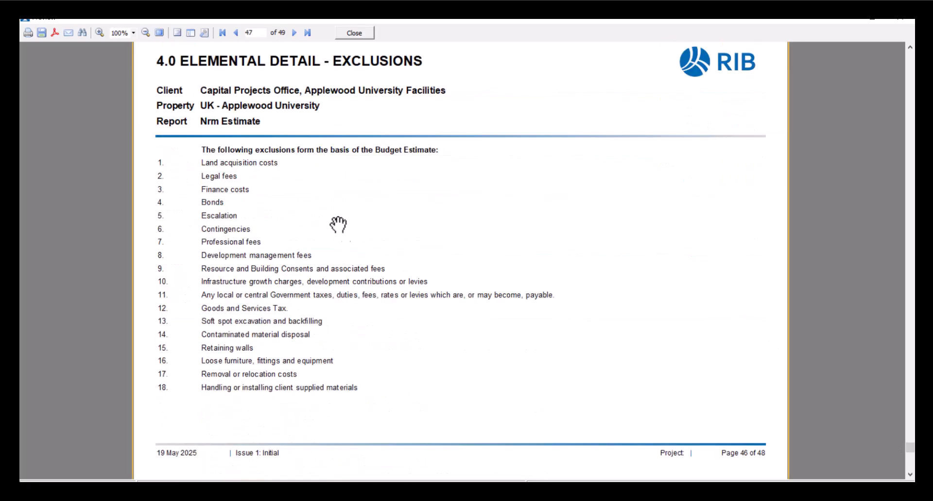
scroll(436, 223, down, 5)
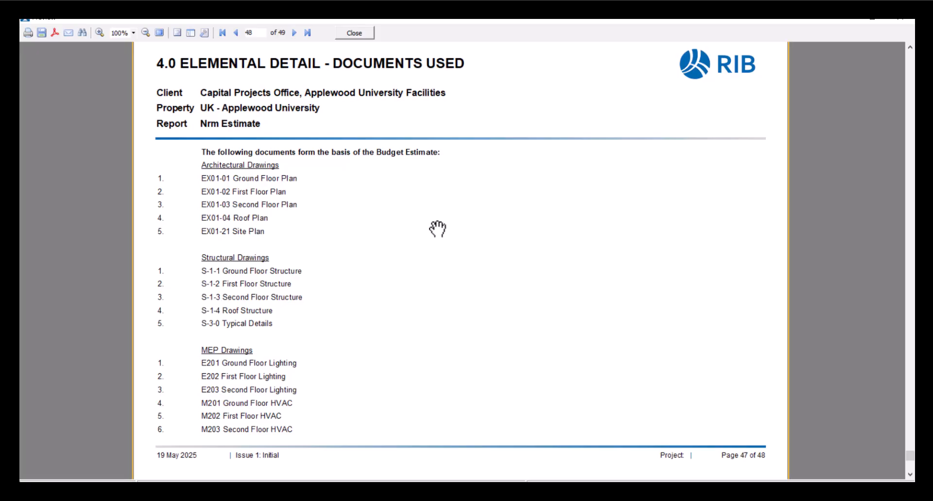
scroll(435, 229, up, 5)
scroll(437, 229, up, 15)
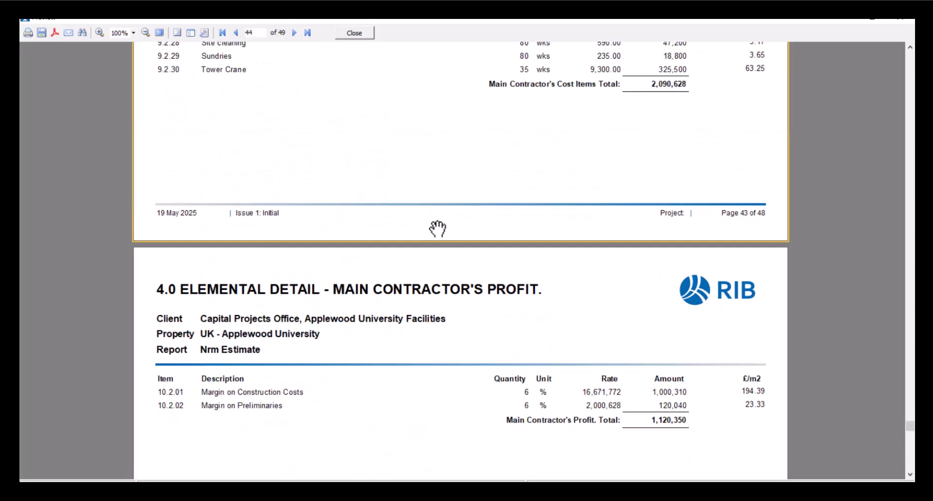
scroll(437, 228, up, 15)
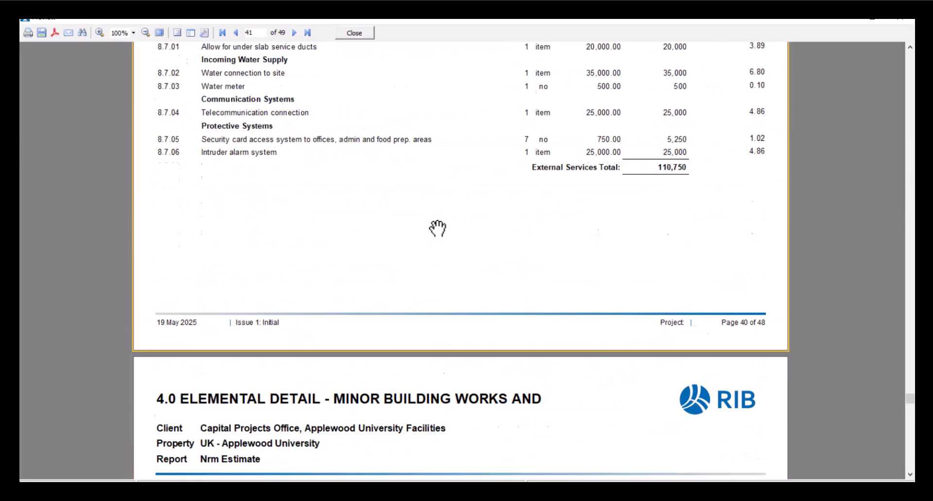
scroll(438, 228, up, 12)
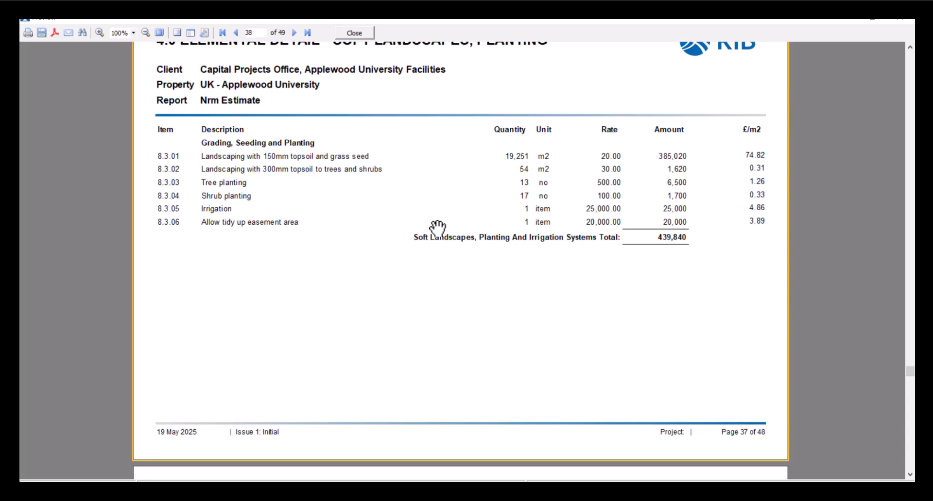
scroll(437, 229, up, 3)
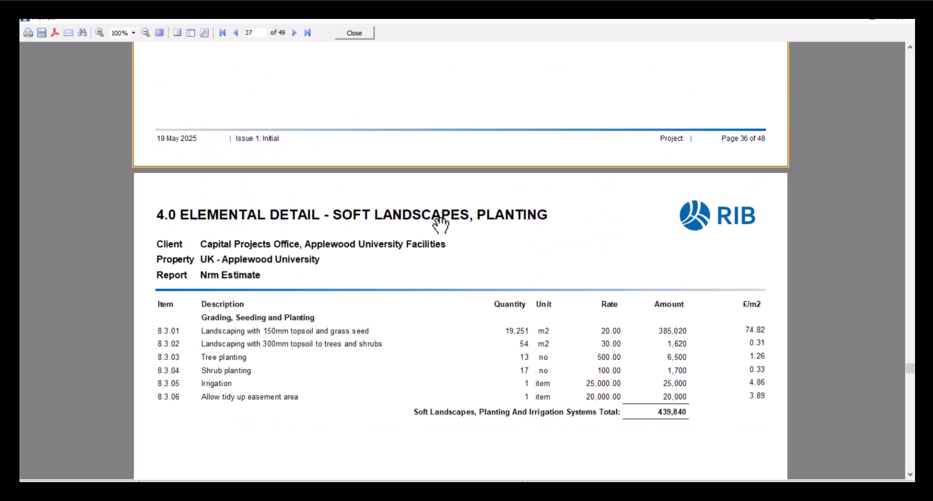
- View the file formats available for exporting the report, and close the preview and the Reports dialog
click(43, 33)
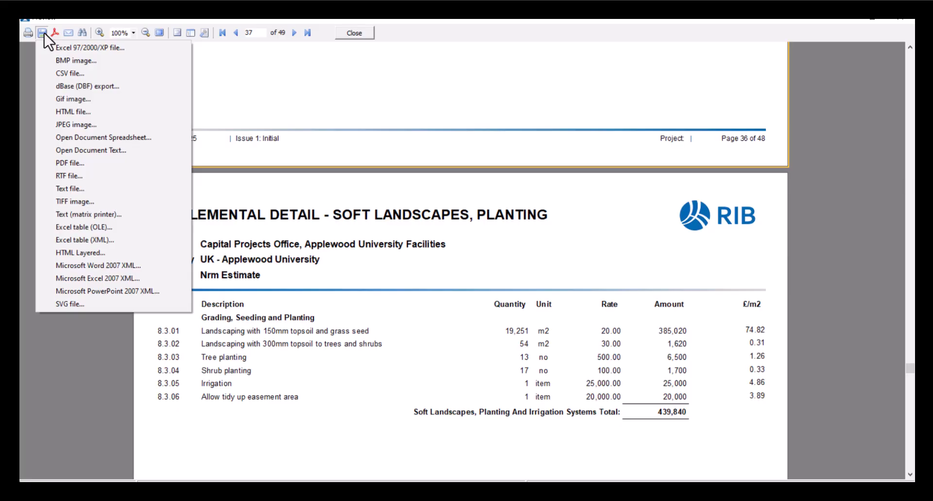
click(44, 32)
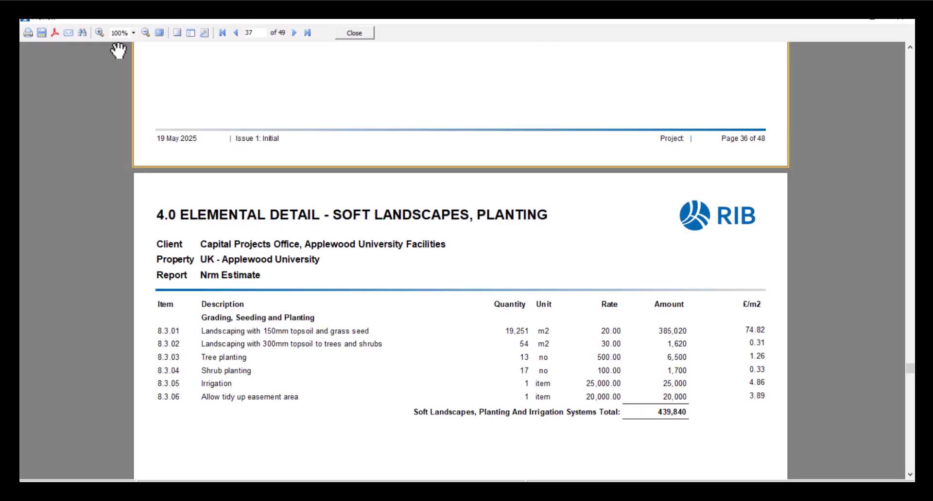
click(366, 34)
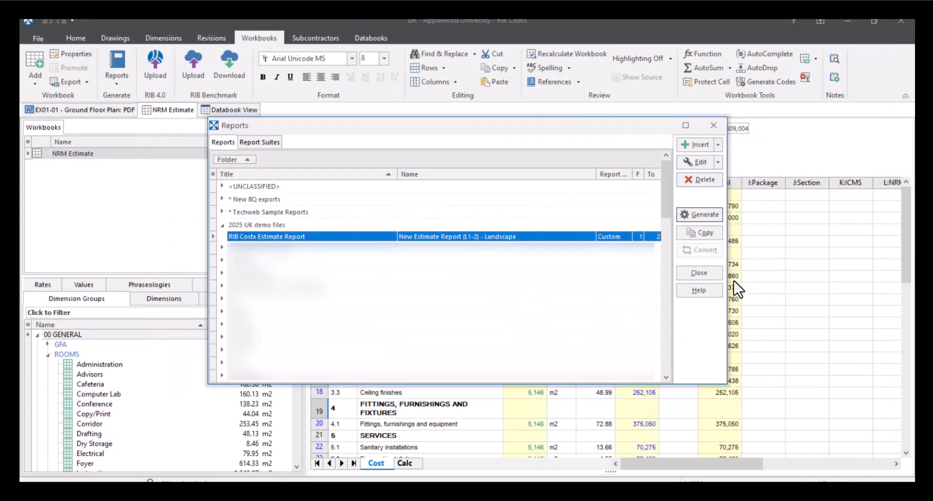
click(702, 274)
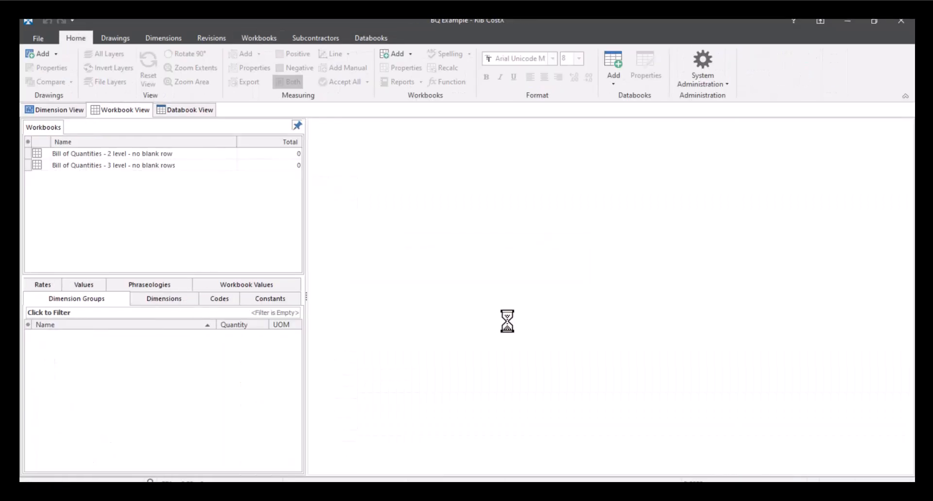
- Open the 2 level and 3 level Bill of Quantities workbooks and look over the bills in the 3 level one
double_click(161, 154)
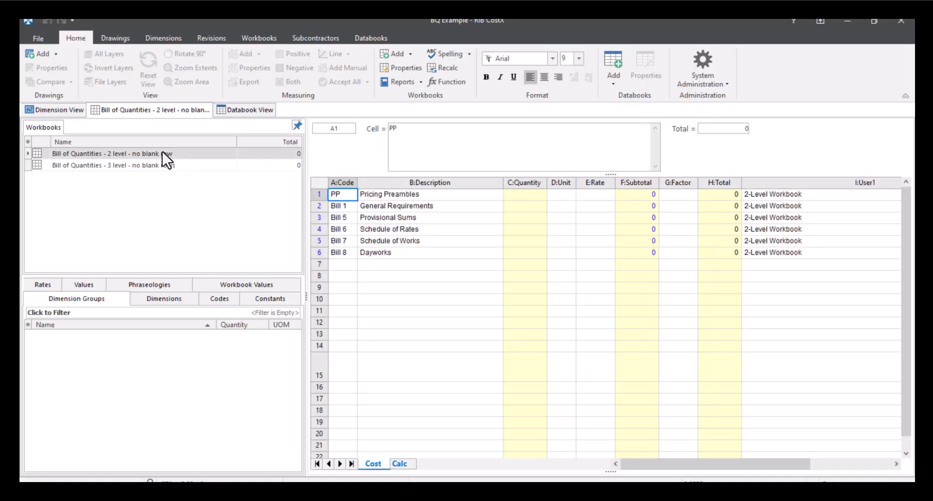
double_click(159, 165)
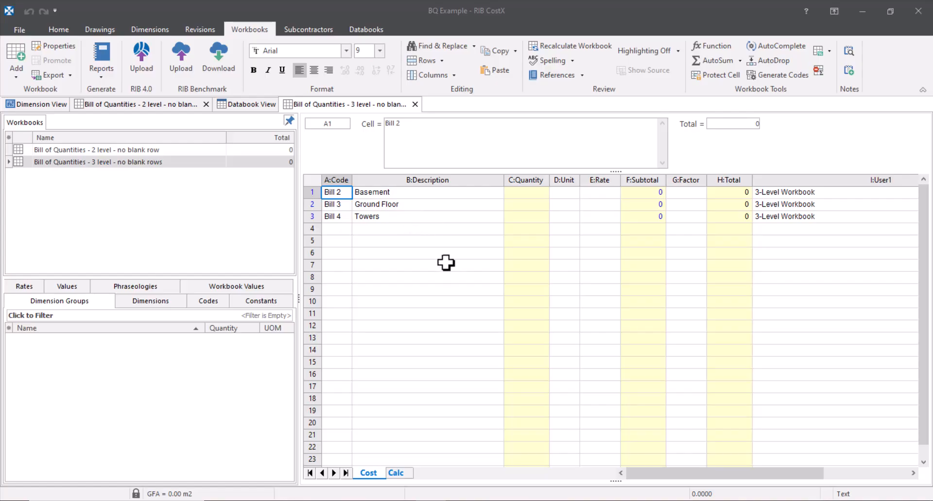
click(411, 194)
click(411, 206)
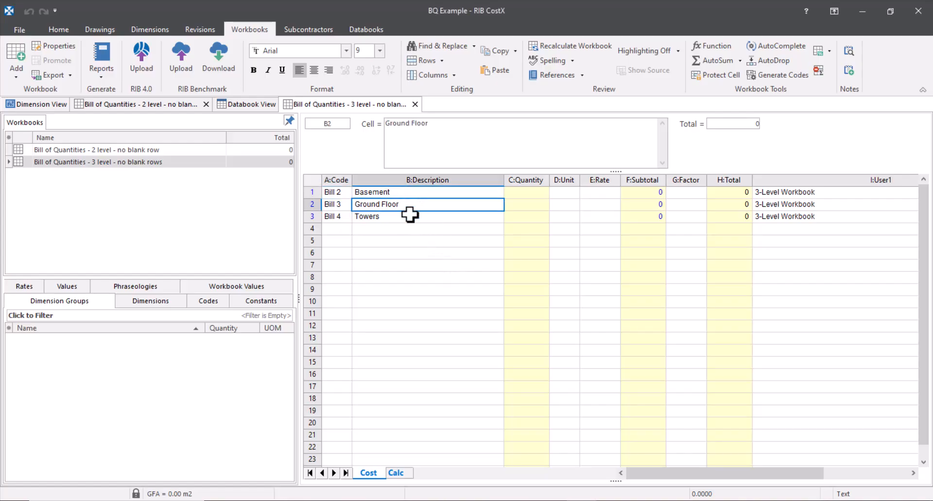
- Drill down through the Basement bill into SECTION C - CONCRETE WORK and examine its headings, items and quantities
double_click(653, 194)
drag(454, 218, 471, 262)
click(476, 218)
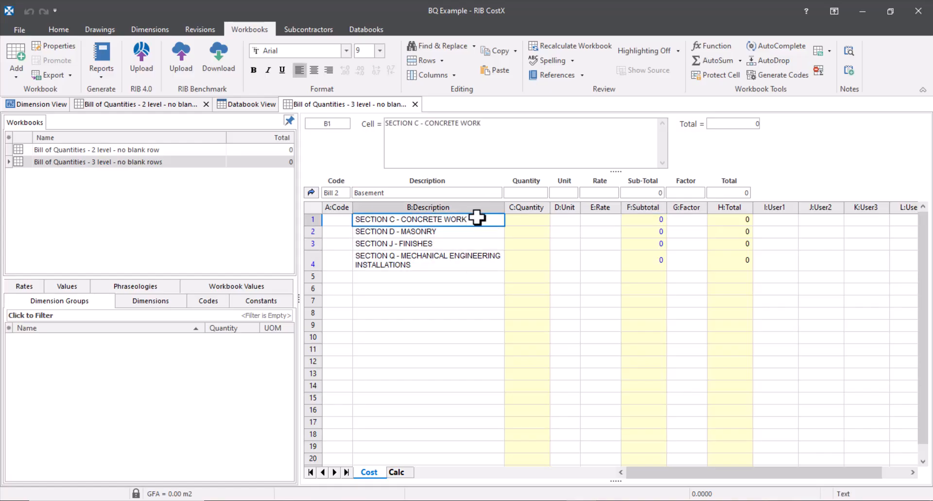
double_click(640, 219)
scroll(444, 267, down, 1)
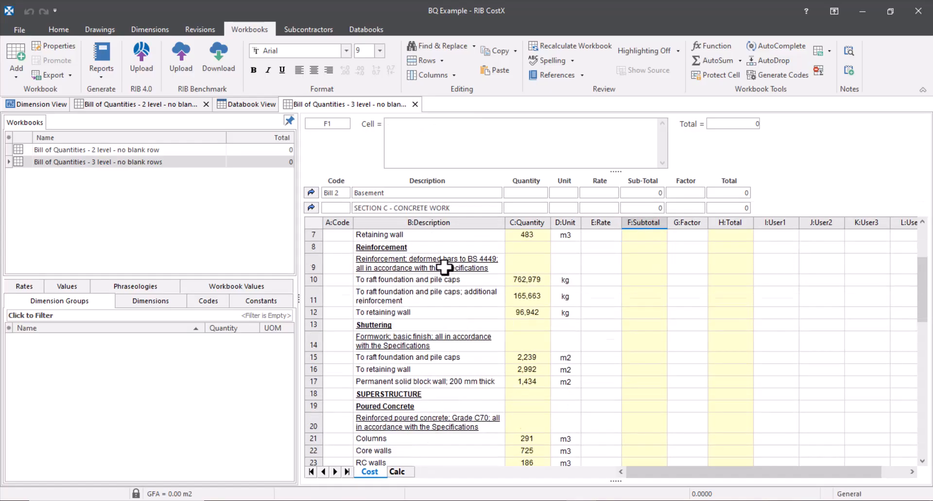
scroll(444, 267, down, 11)
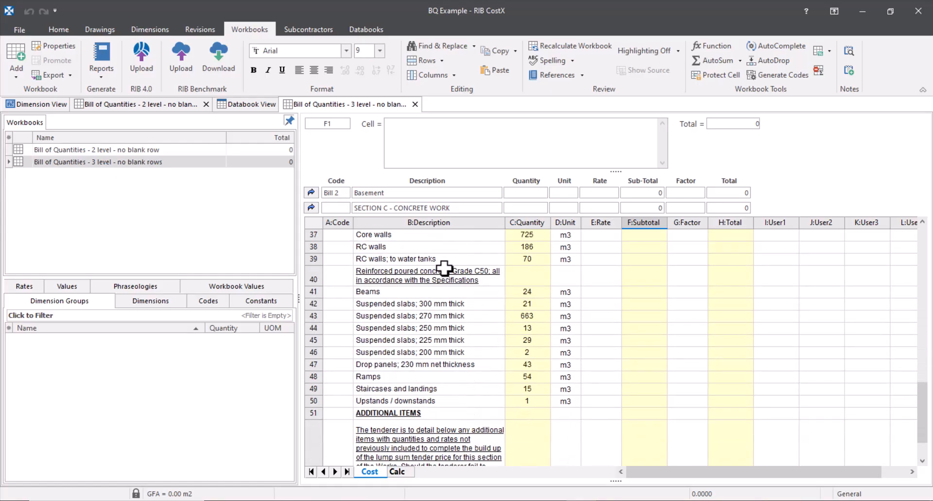
scroll(444, 267, up, 12)
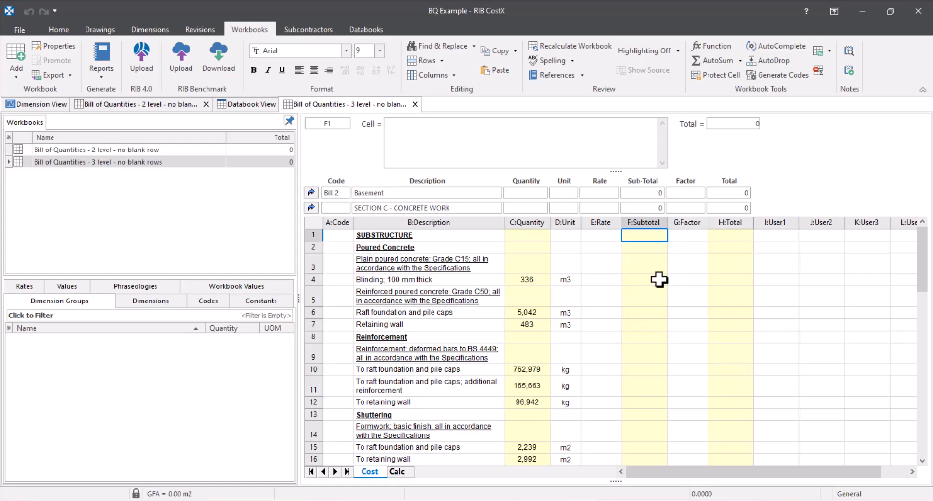
- Return from the concrete work section to the top-level list of bills
click(311, 207)
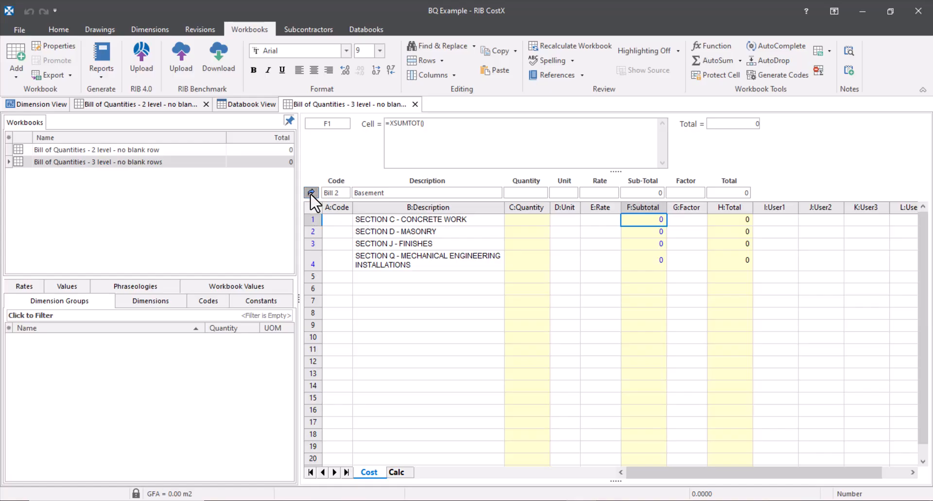
click(311, 193)
click(586, 278)
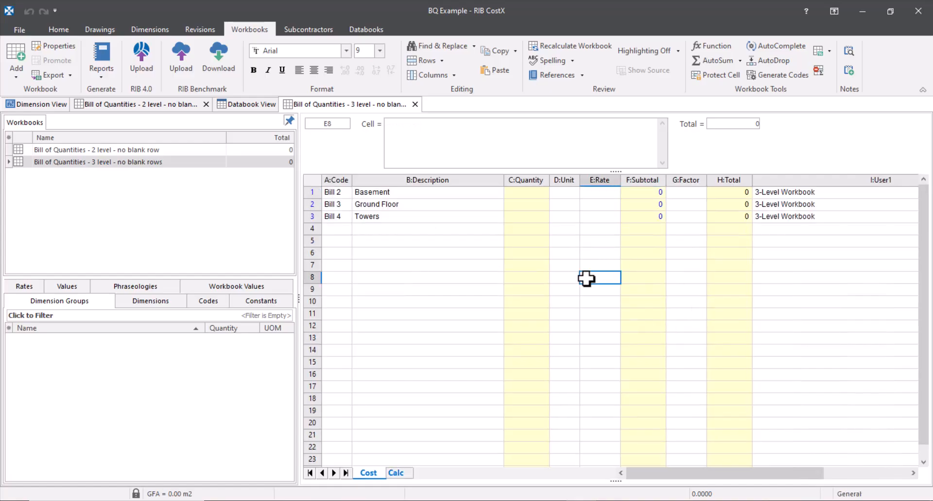
- Preview the Techweb sample report "Bills of Quantities with Excel Output" using Auto Reference coding, priced output and Excel format
click(101, 68)
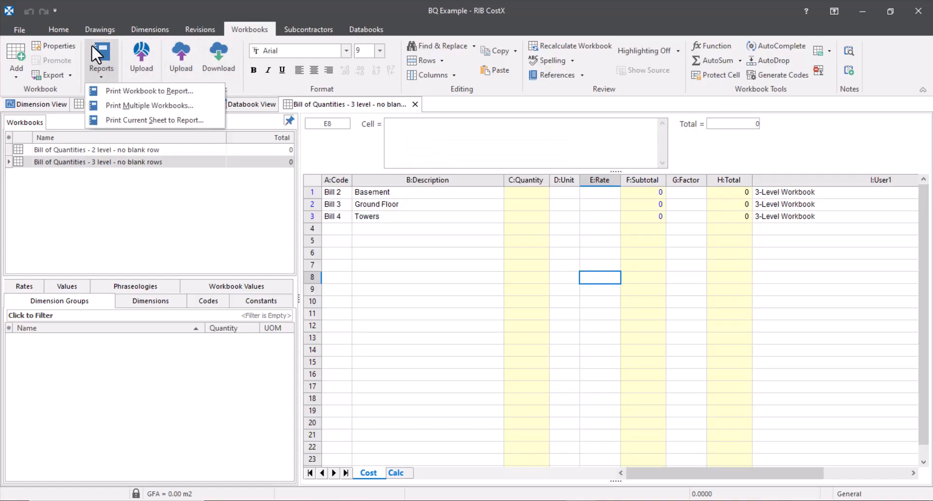
click(101, 92)
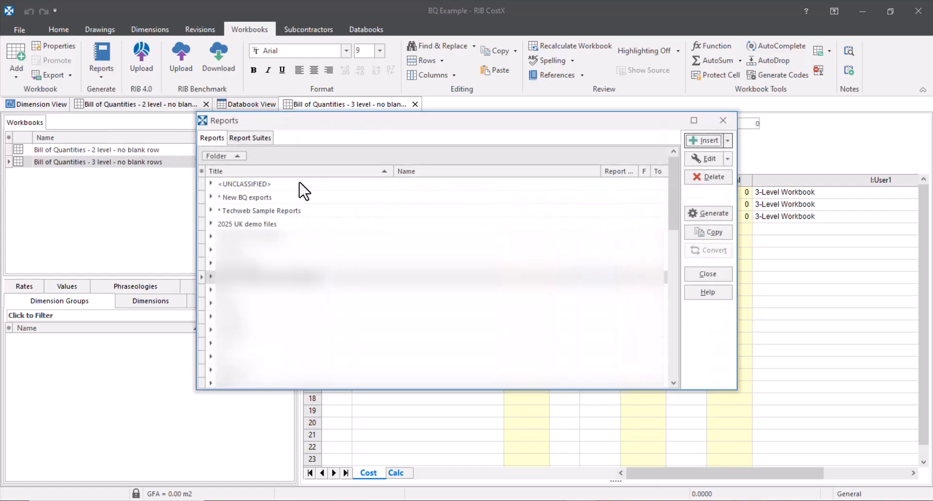
click(212, 212)
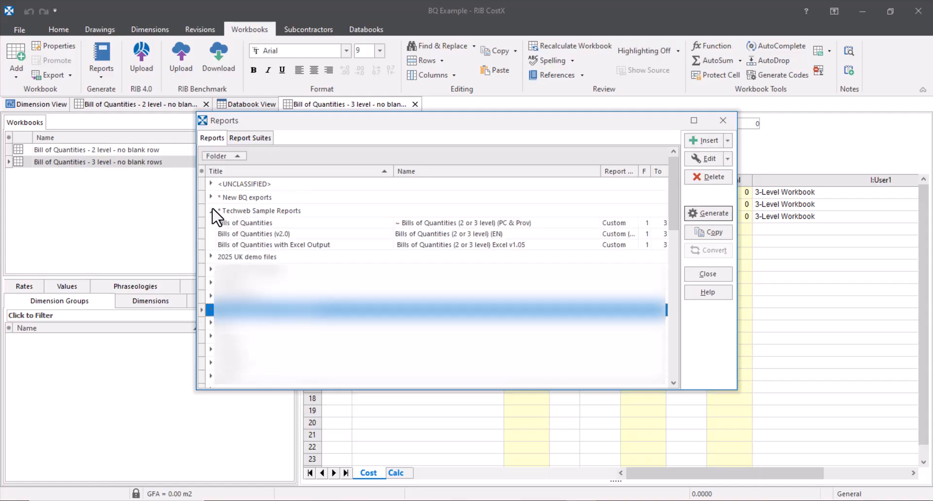
click(469, 245)
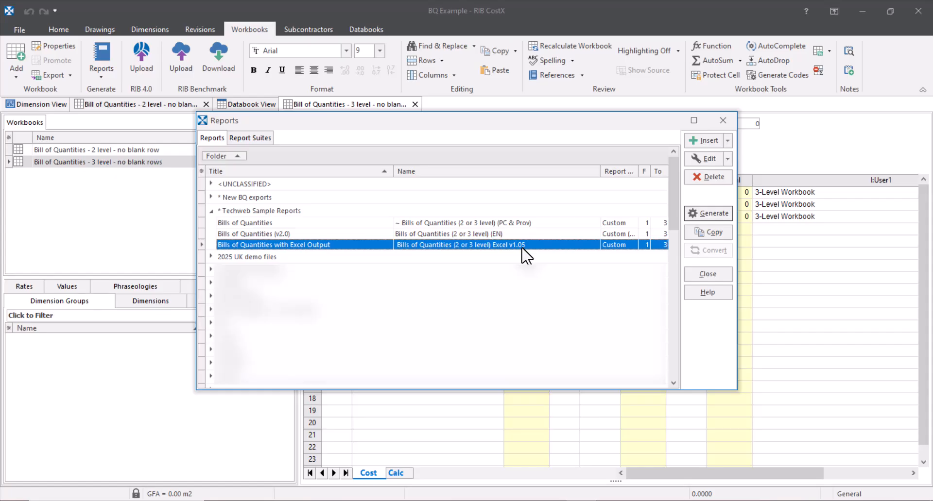
click(707, 212)
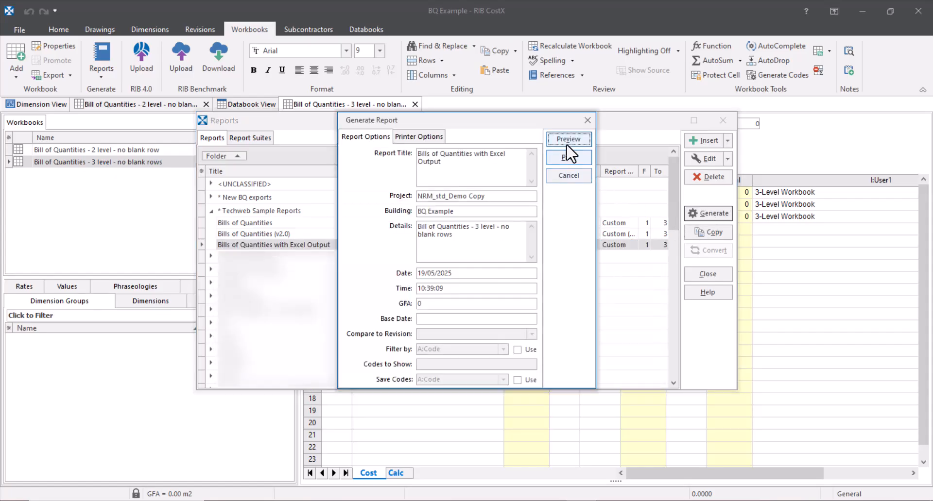
click(564, 138)
click(567, 139)
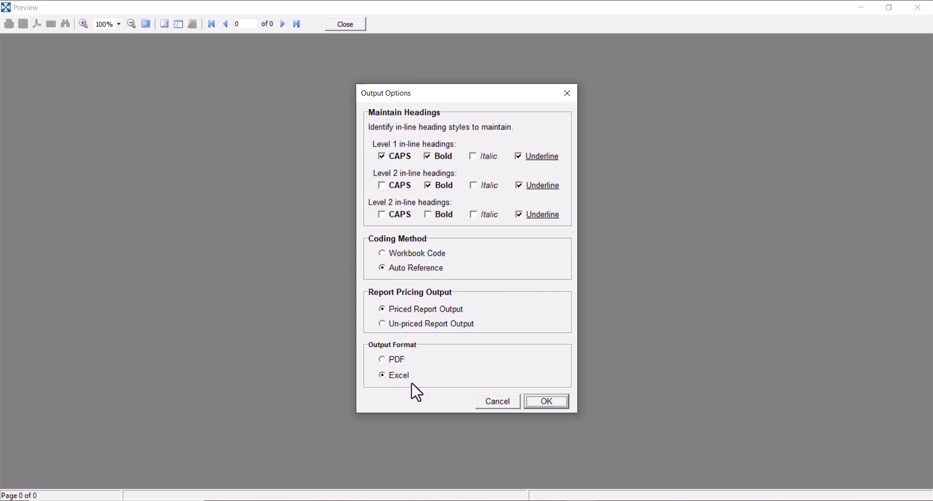
click(548, 400)
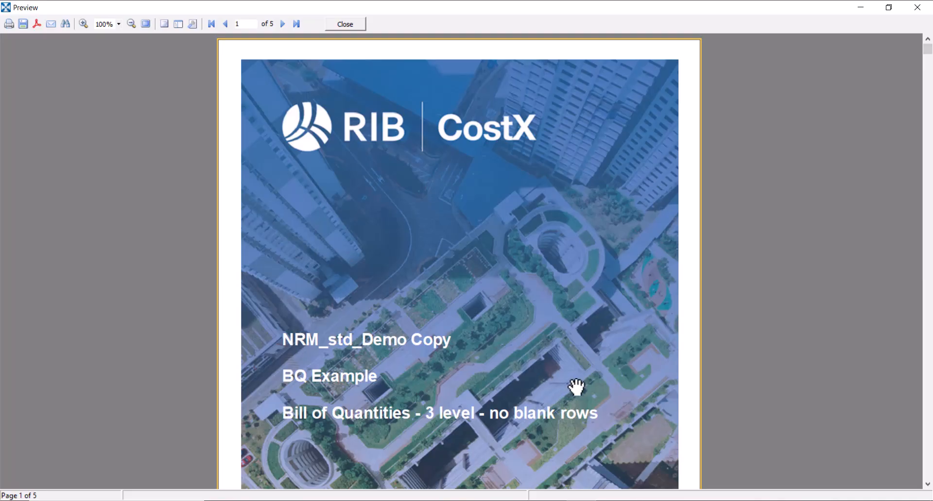
- Examine the previewed bill pages from the cover through the Basement concrete work, masonry collection and floor finishes
scroll(573, 387, down, 10)
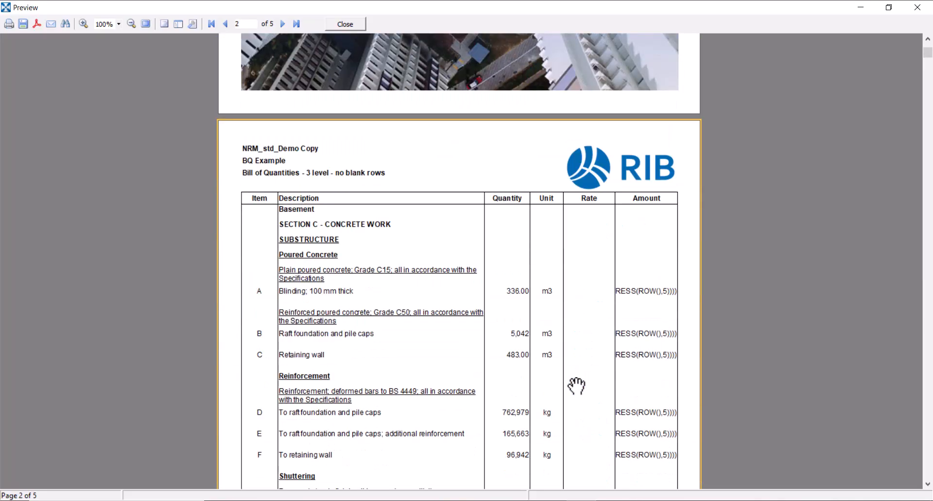
scroll(576, 386, down, 2)
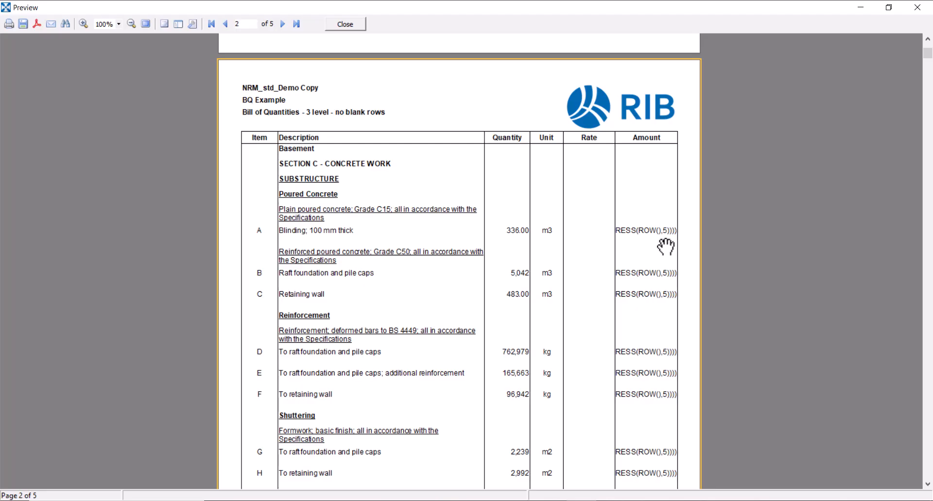
scroll(632, 284, down, 10)
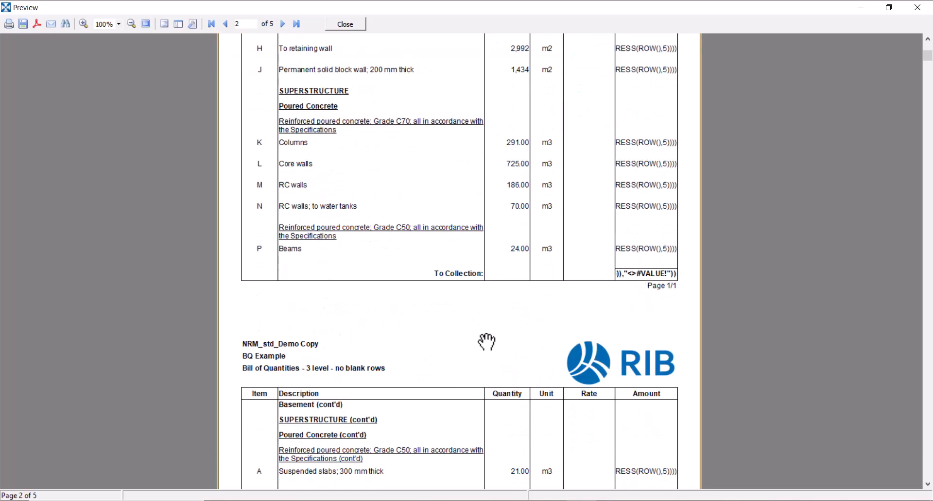
scroll(482, 339, down, 12)
scroll(486, 342, down, 20)
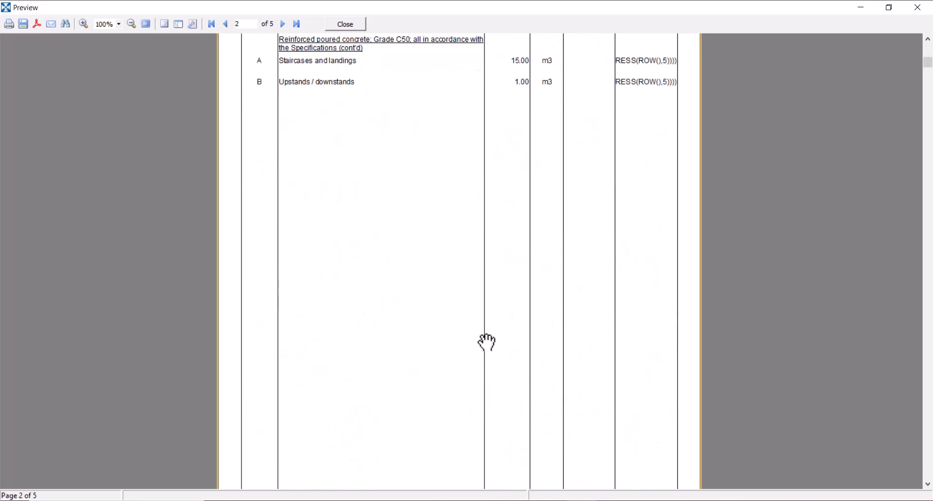
scroll(486, 342, down, 5)
scroll(486, 343, up, 13)
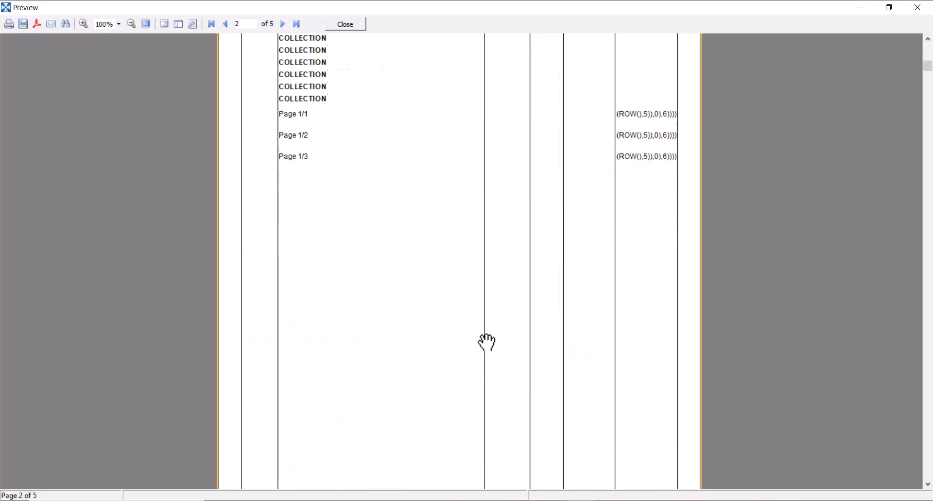
scroll(386, 384, down, 15)
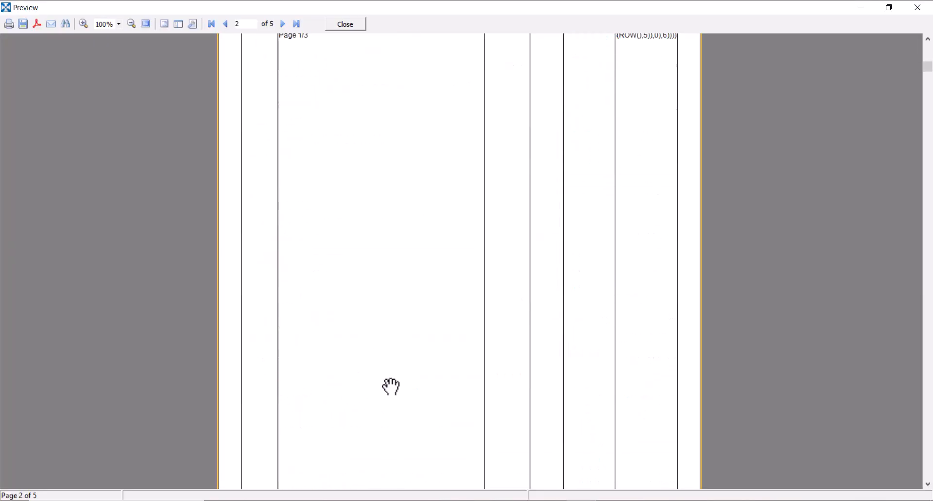
scroll(391, 387, down, 20)
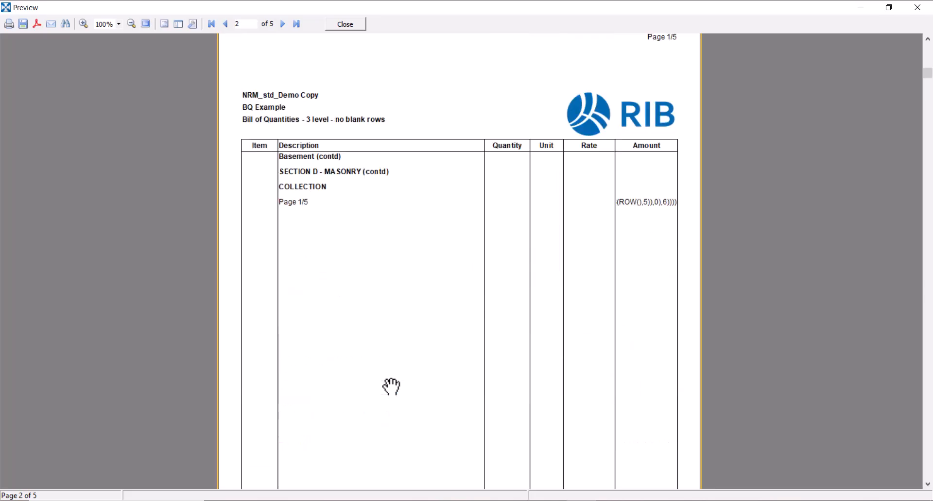
scroll(391, 386, down, 12)
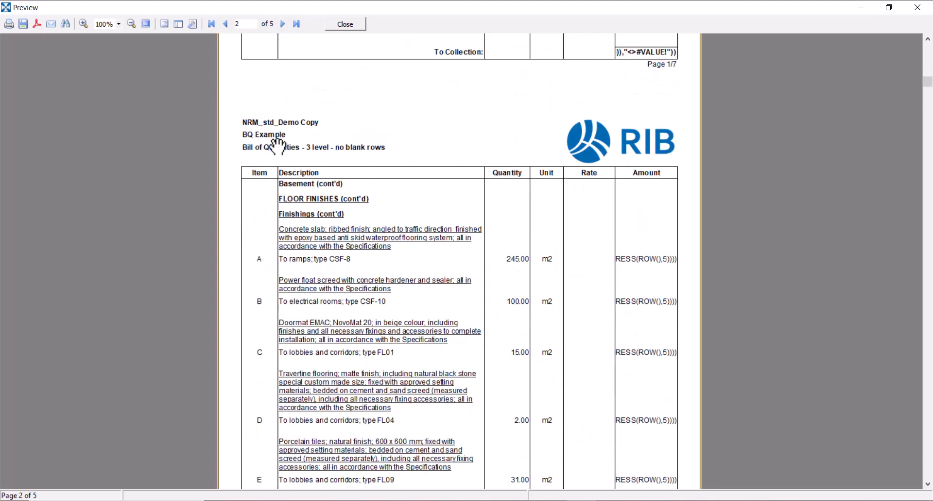
- Export all pages of the previewed bill to Excel 97/2000/XP, opening after export, over the desktop file Custom Report Webinar
click(22, 25)
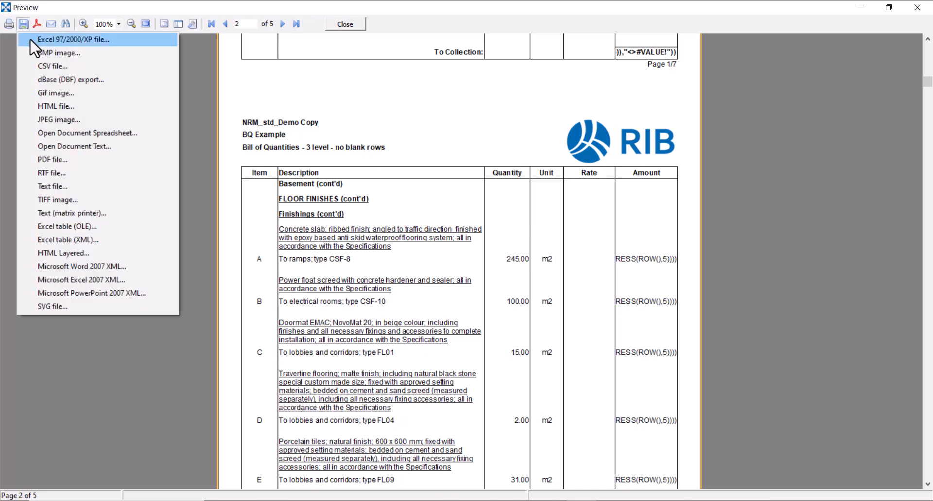
click(97, 40)
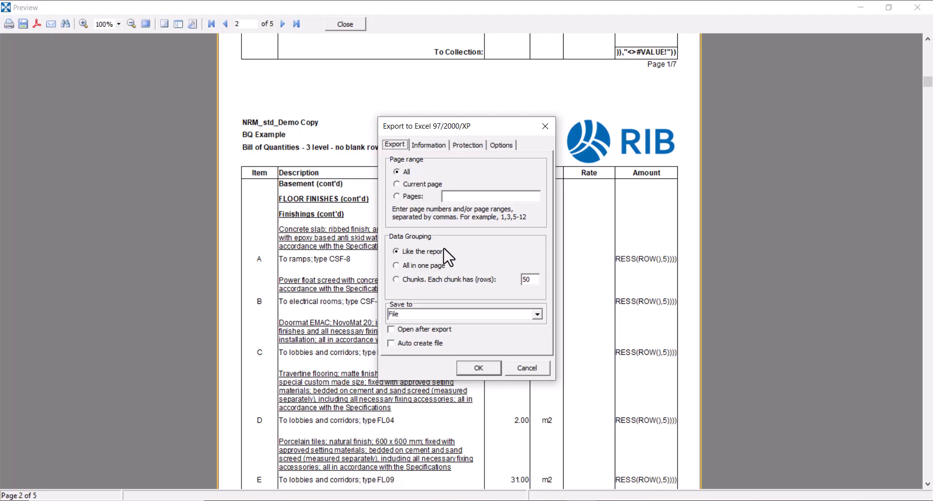
click(391, 331)
click(478, 368)
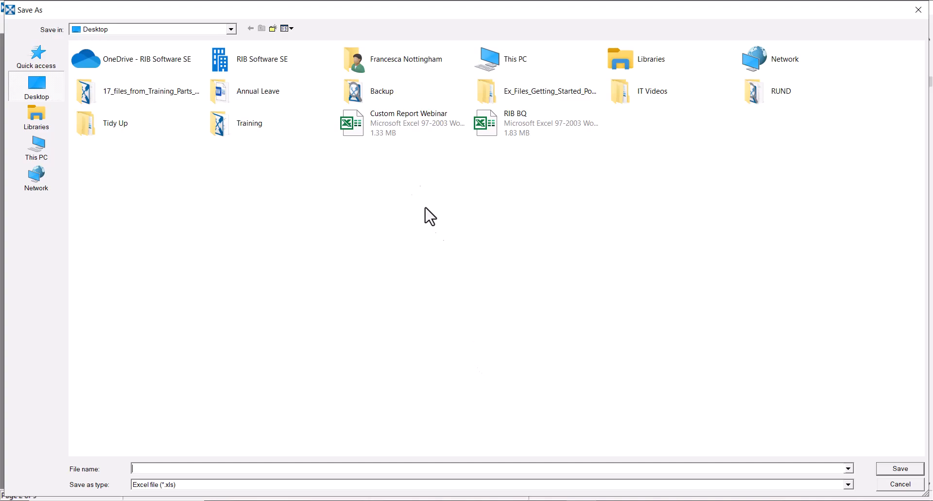
click(394, 132)
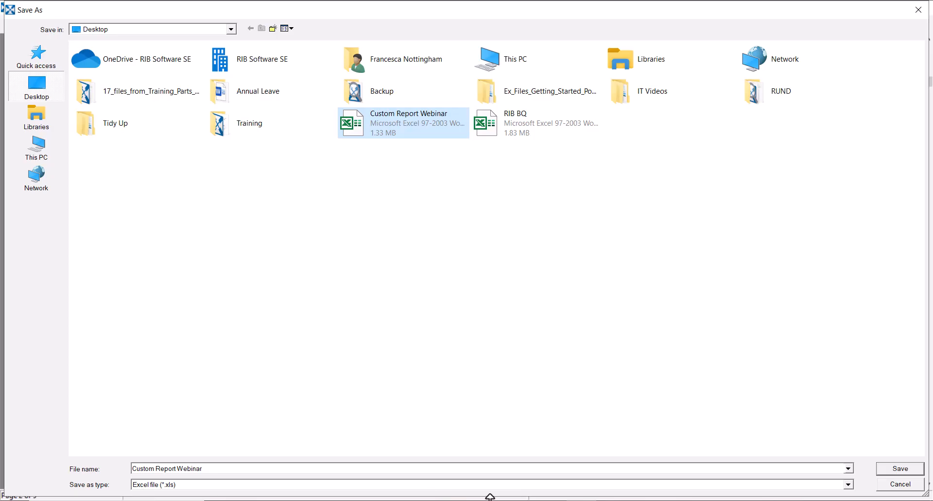
click(902, 470)
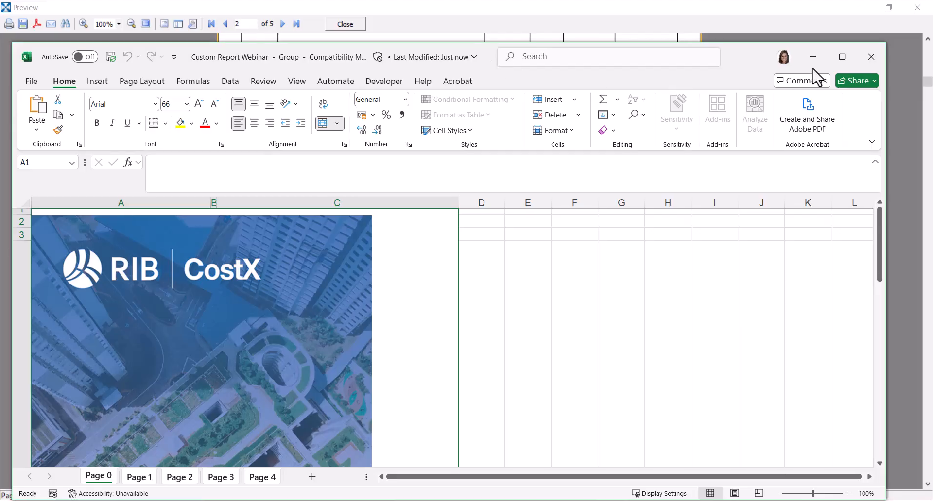
- Maximise the exported workbook in Excel and examine the cover, the Page 1 bill sheet and the Blinding item's Amount formula
click(842, 57)
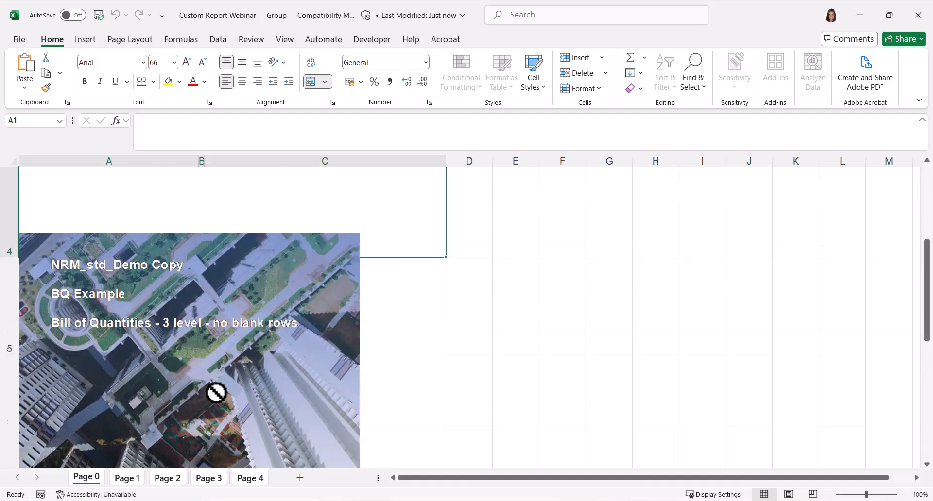
click(127, 478)
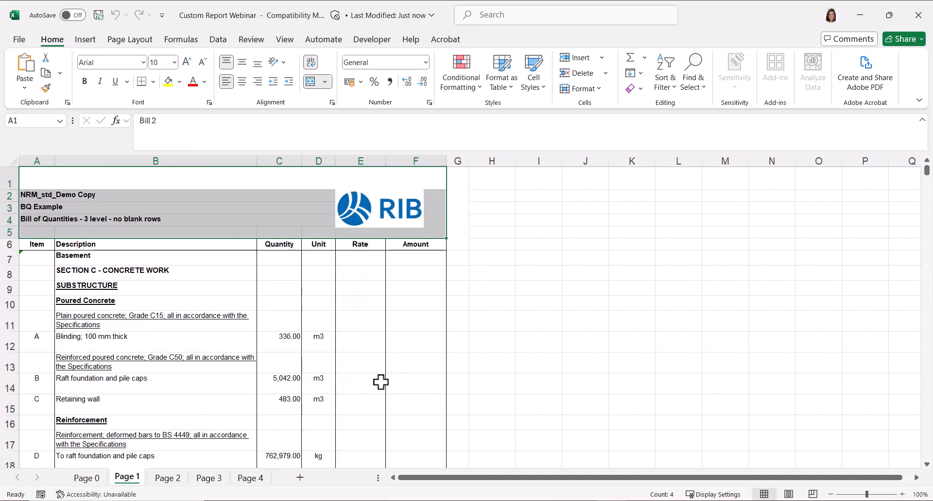
click(477, 321)
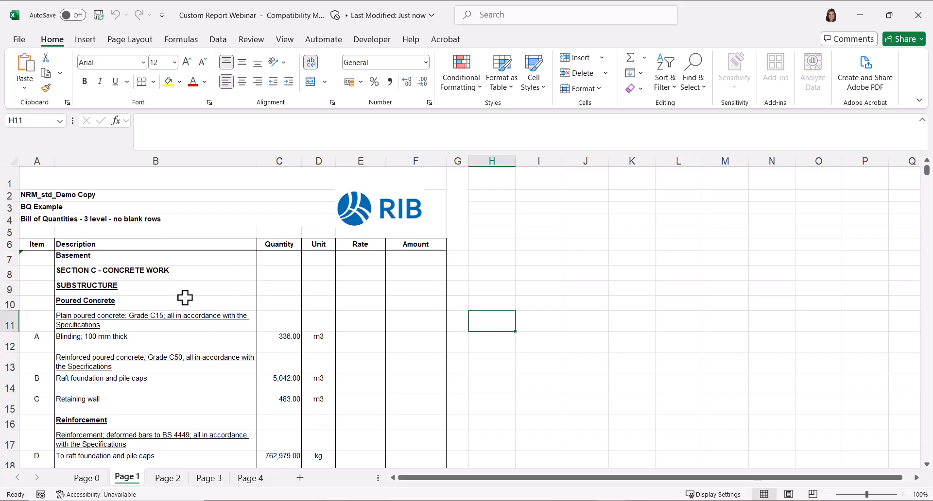
scroll(185, 298, down, 2)
click(417, 245)
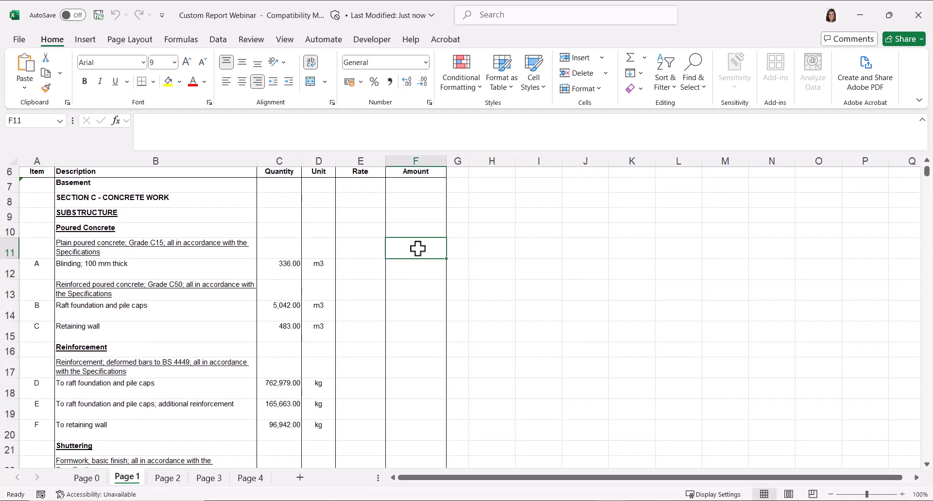
click(416, 272)
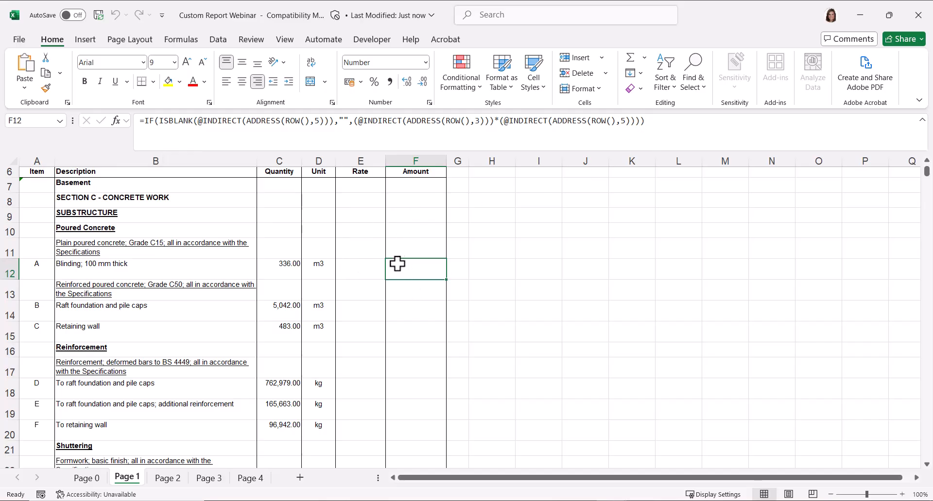
- Test the Amount formula of item A, Blinding 100 mm thick, with a rate of 120 and clear that rate
click(368, 264)
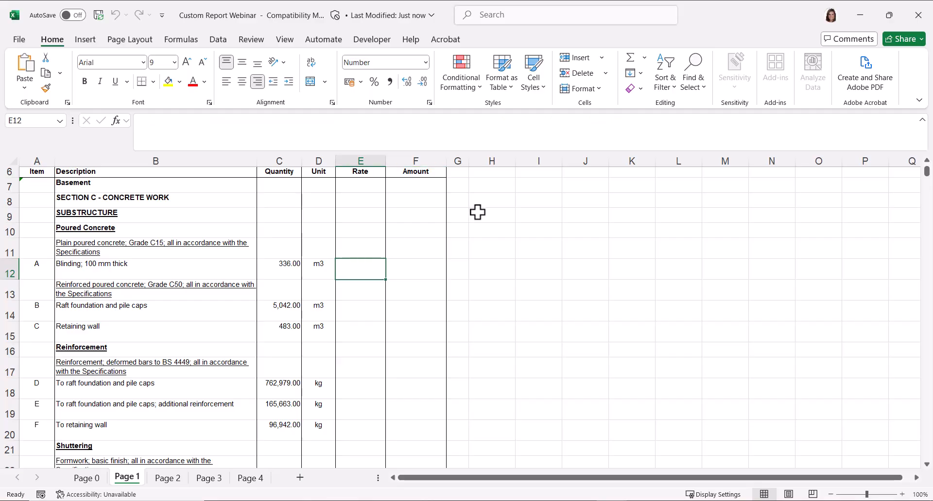
text(120)
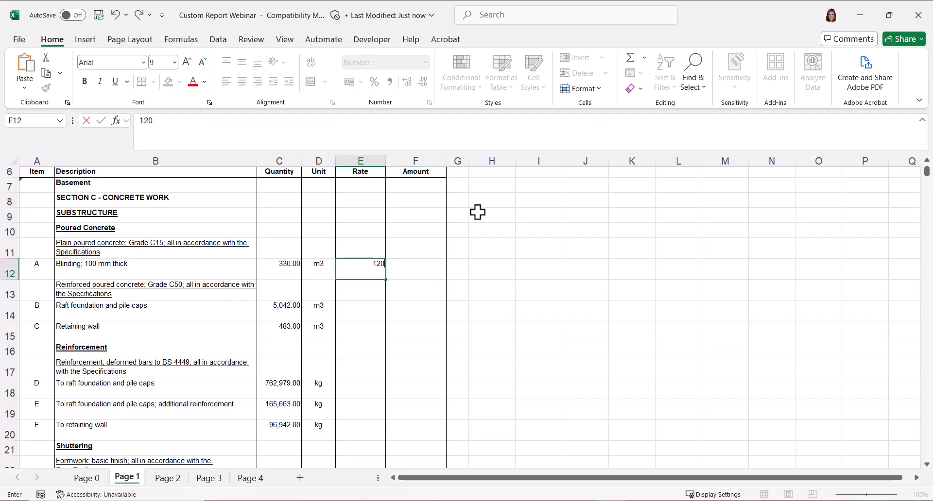
key(Return)
click(438, 262)
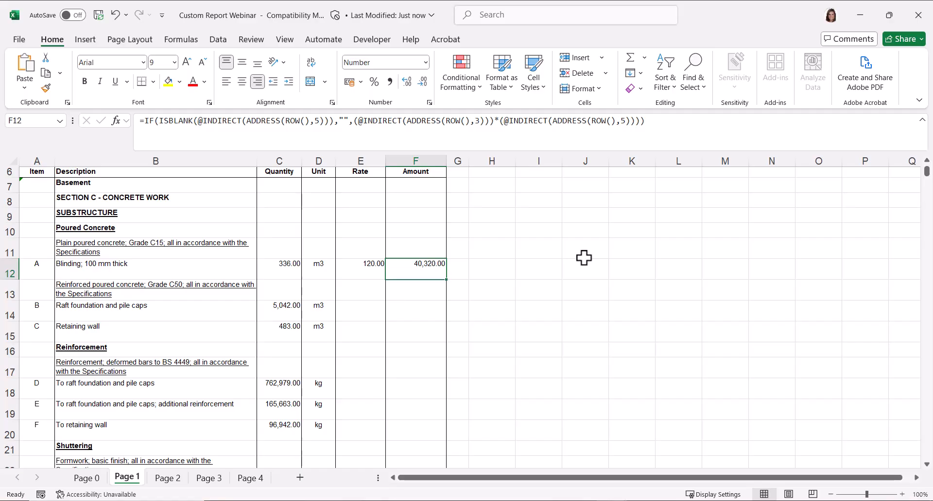
click(360, 264)
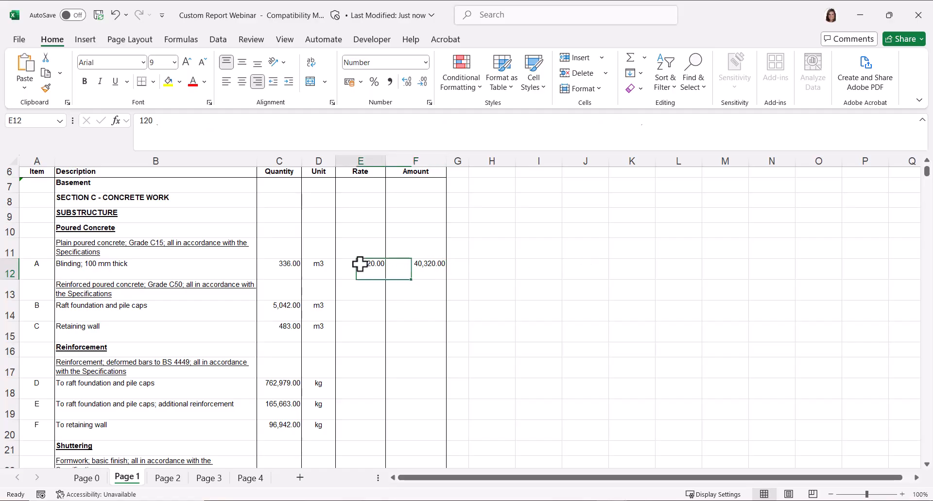
key(Delete)
- Examine the Basement concrete work items on Page 1 down to the To Collection row
scroll(383, 320, down, 9)
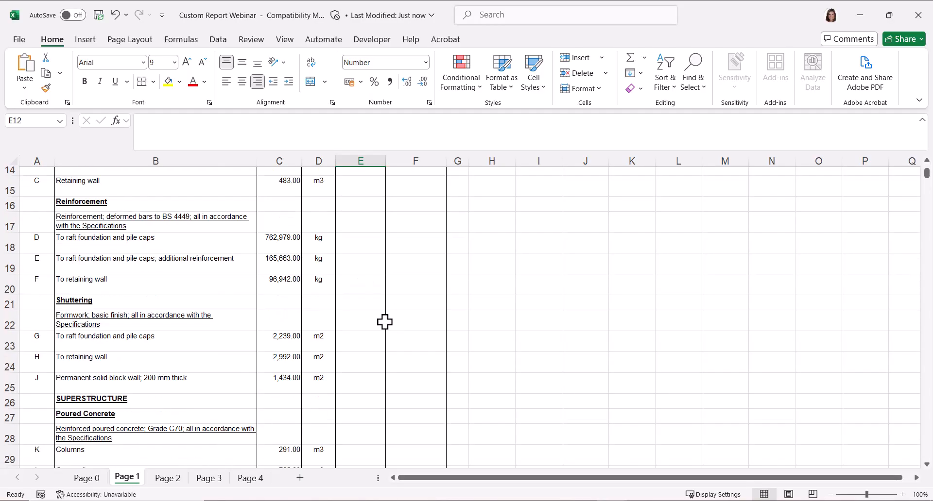
scroll(384, 322, down, 14)
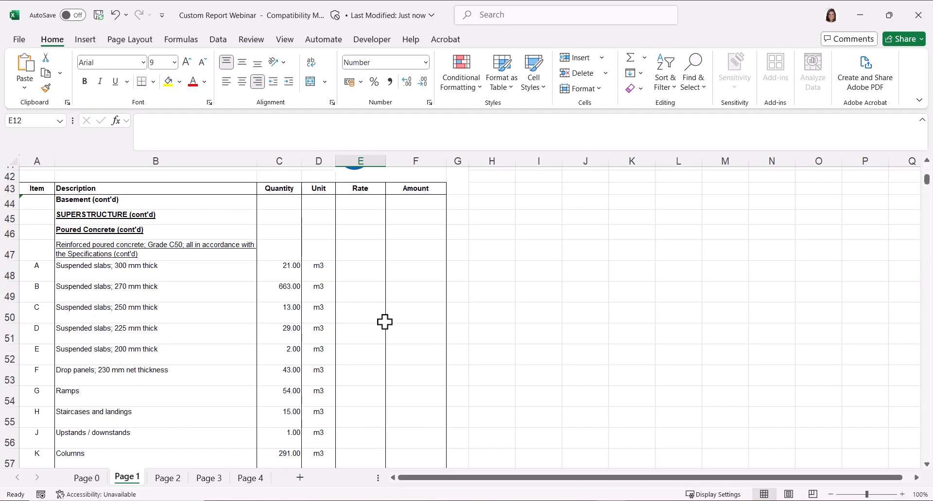
scroll(385, 322, down, 14)
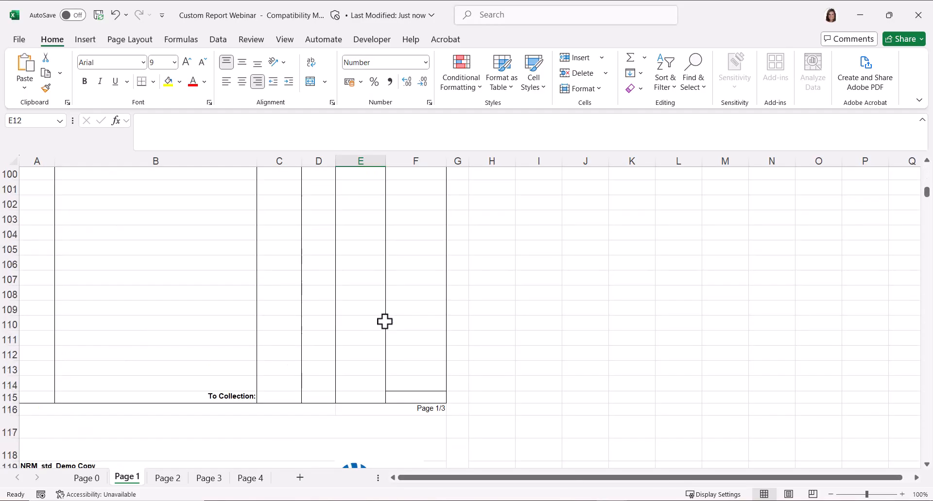
scroll(386, 326, up, 20)
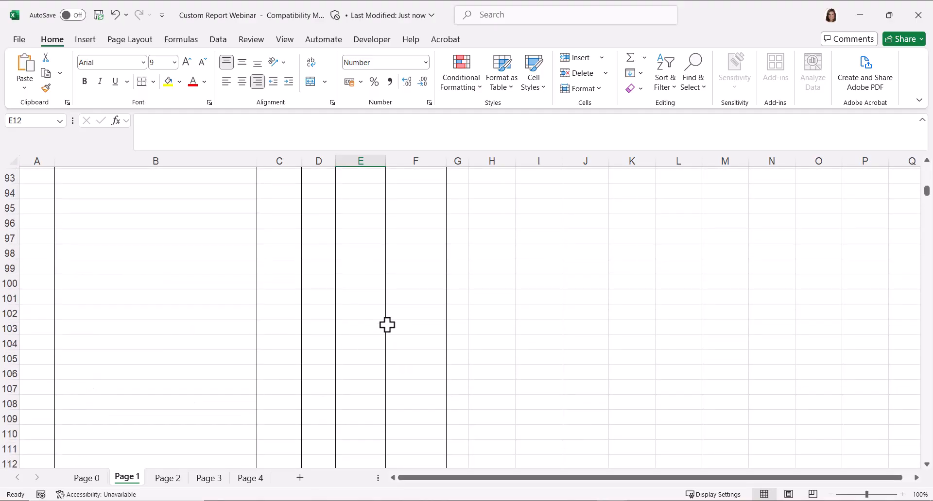
scroll(386, 324, up, 5)
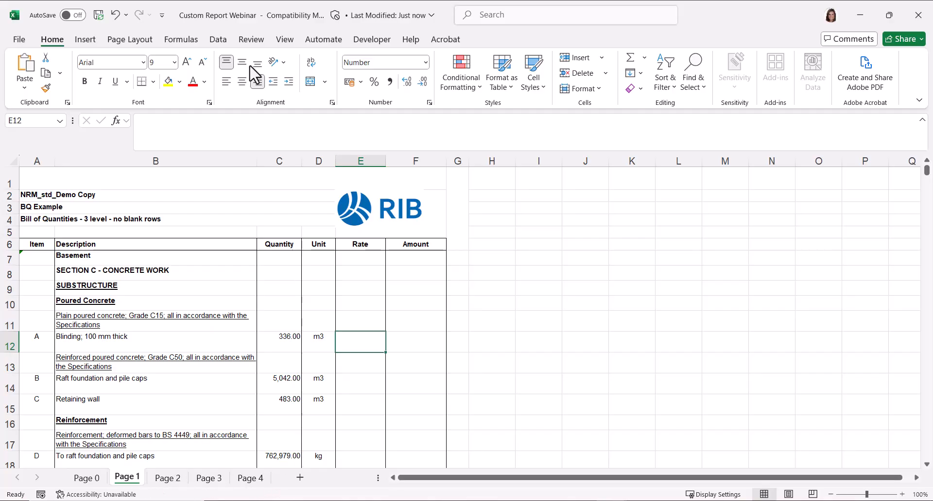
- Run the RenameSheets macro from Rename Sheets from Cost X.xlsm on the exported workbook
click(366, 42)
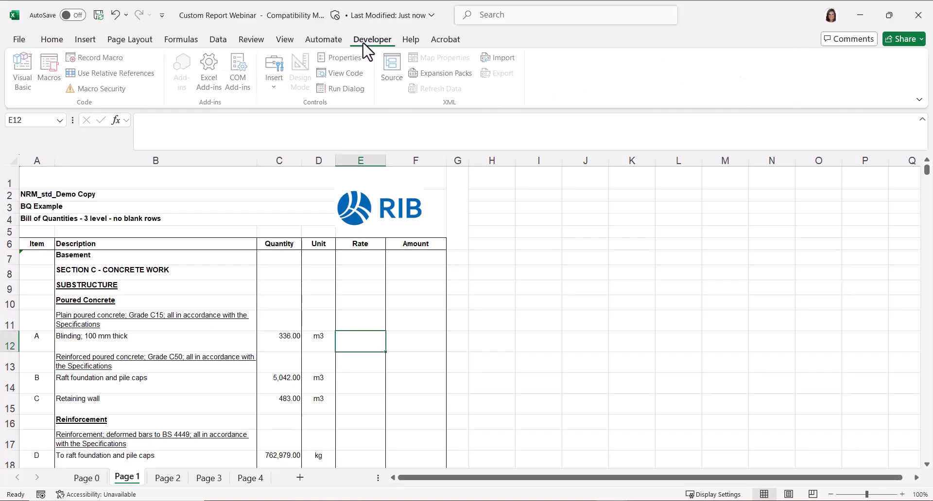
click(226, 45)
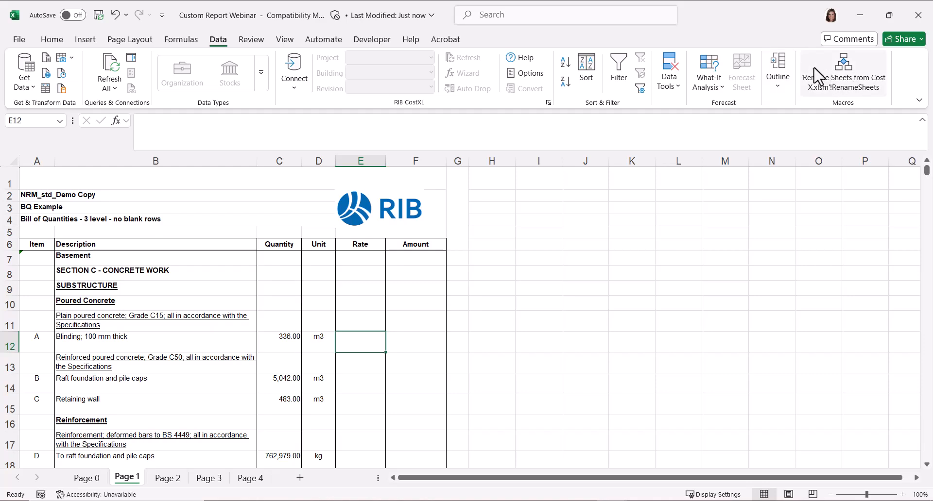
click(859, 87)
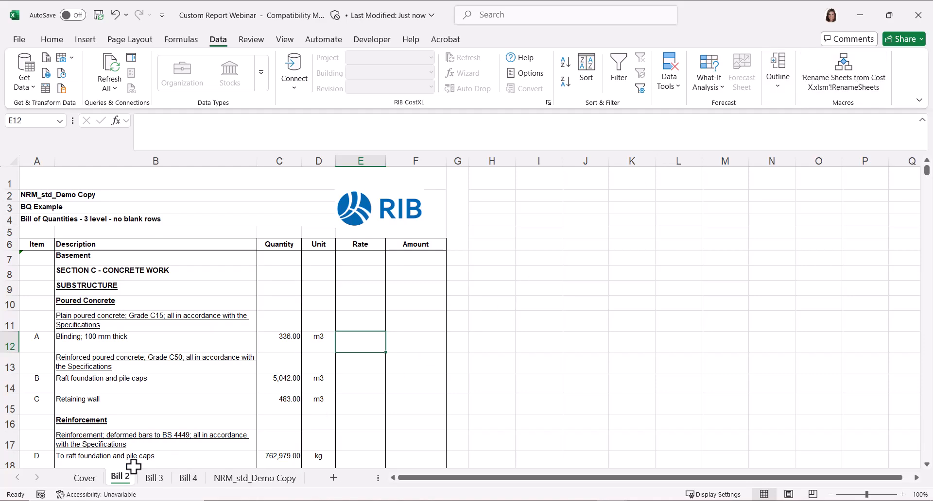
- Review the Cover, Bill 2, Bill 3, Bill 4 and NRM_std_Demo Copy sheets in turn
click(85, 478)
click(117, 480)
click(163, 480)
click(188, 479)
click(250, 480)
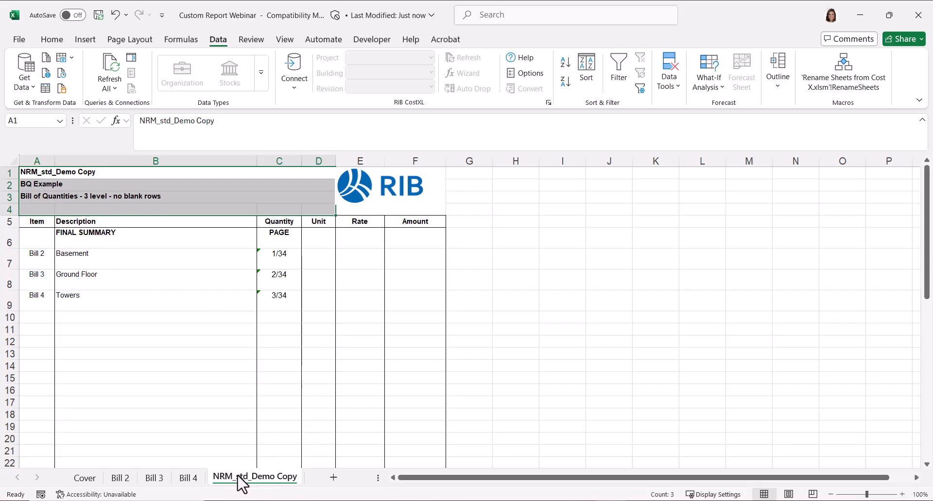
- Examine the page references, bill descriptions and Amount formulas for Basement, Ground Floor and Towers in the final summary
click(298, 255)
click(357, 262)
click(354, 296)
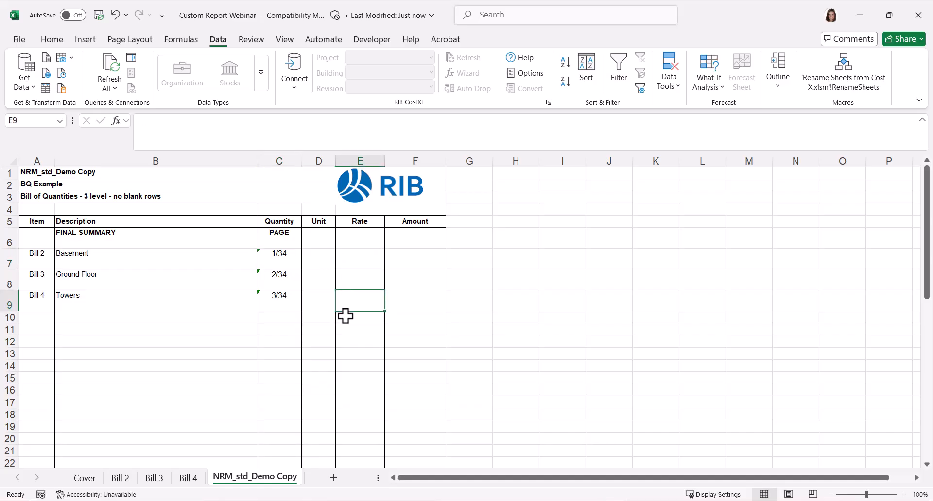
click(412, 261)
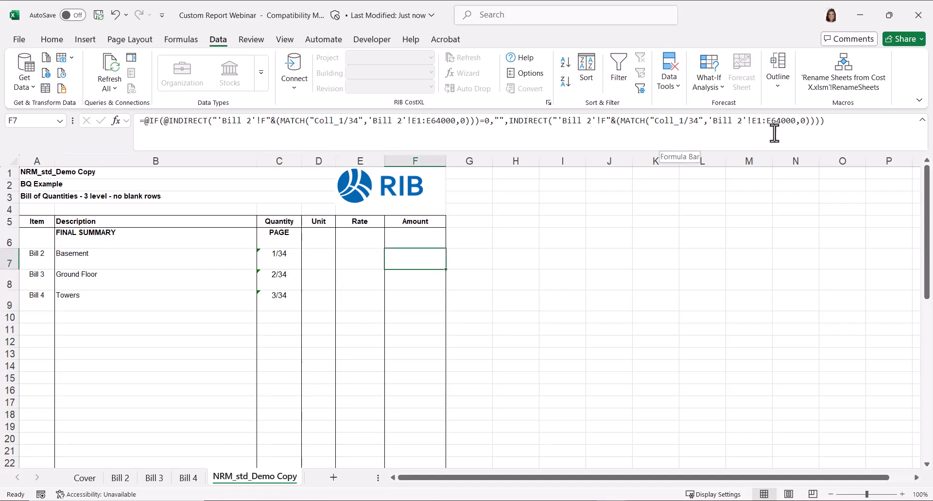
click(146, 257)
click(104, 286)
key(Down)
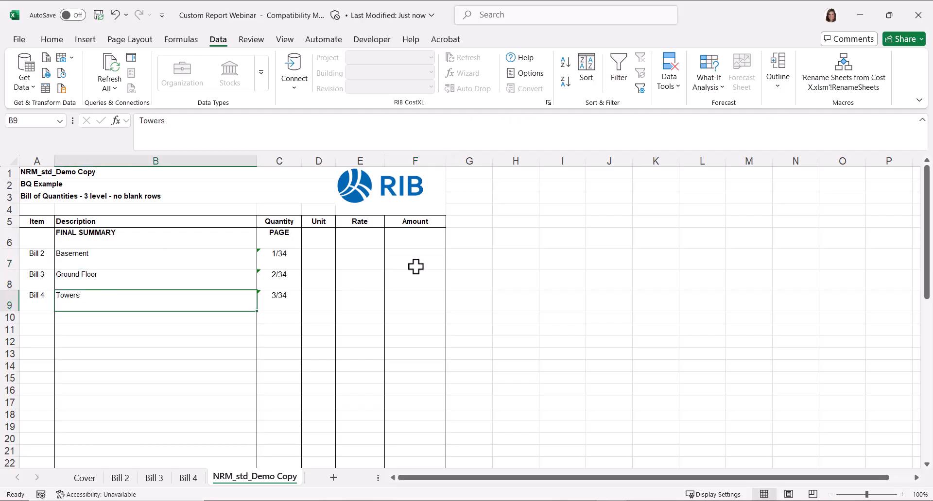
click(416, 267)
click(413, 287)
click(413, 308)
click(364, 350)
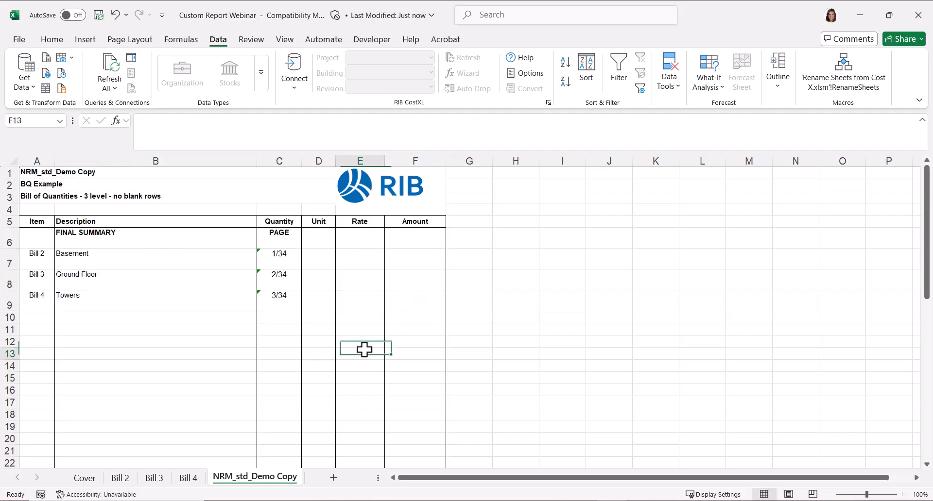